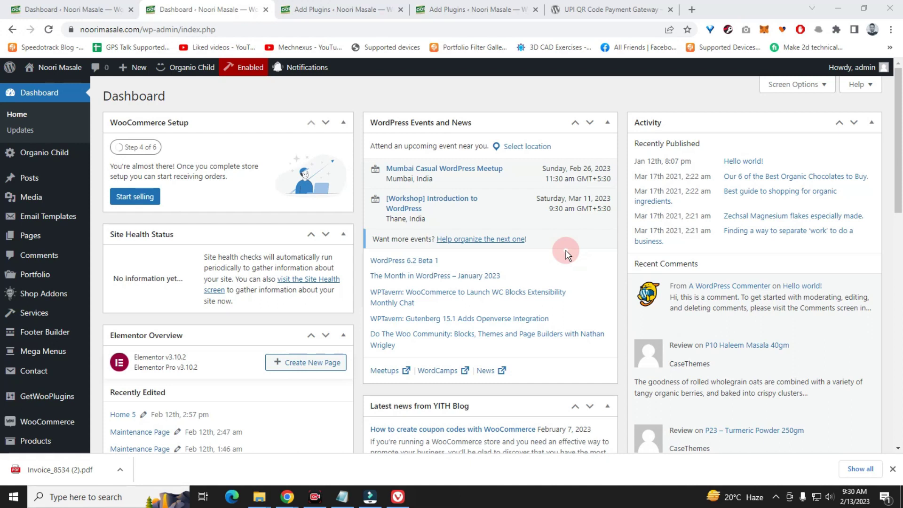
# - Review the UPI QR Code Payment Gateway plugin's WordPress.org page, its entry in the site's plugin search, and the plugin upload form
pyautogui.click(581, 11)
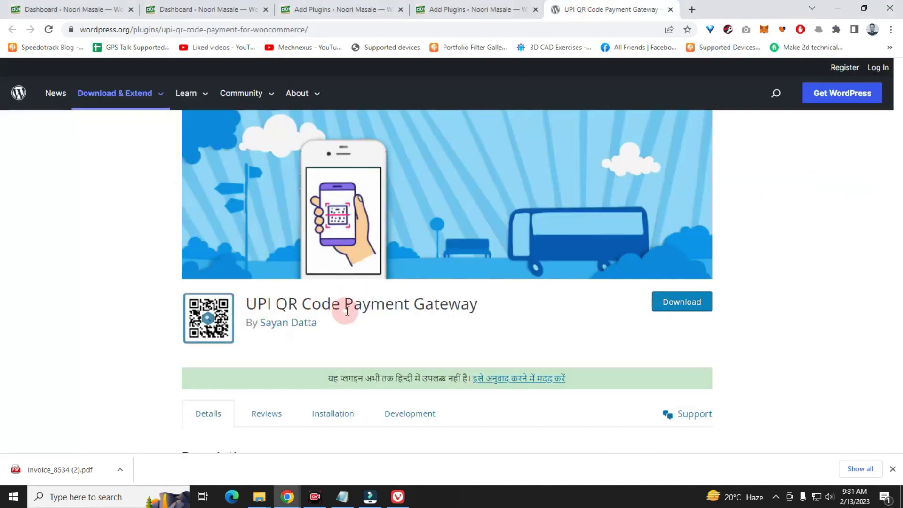
pyautogui.click(465, 12)
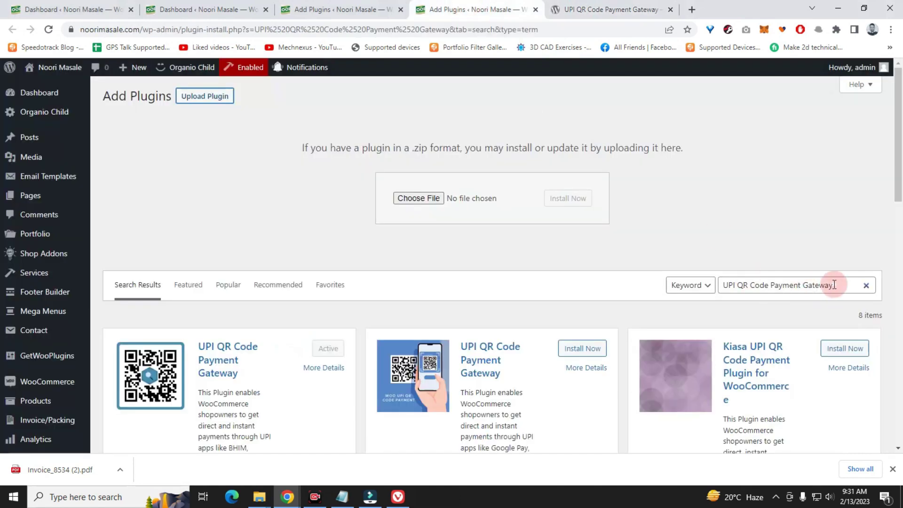
pyautogui.scroll(-3, 75, 287)
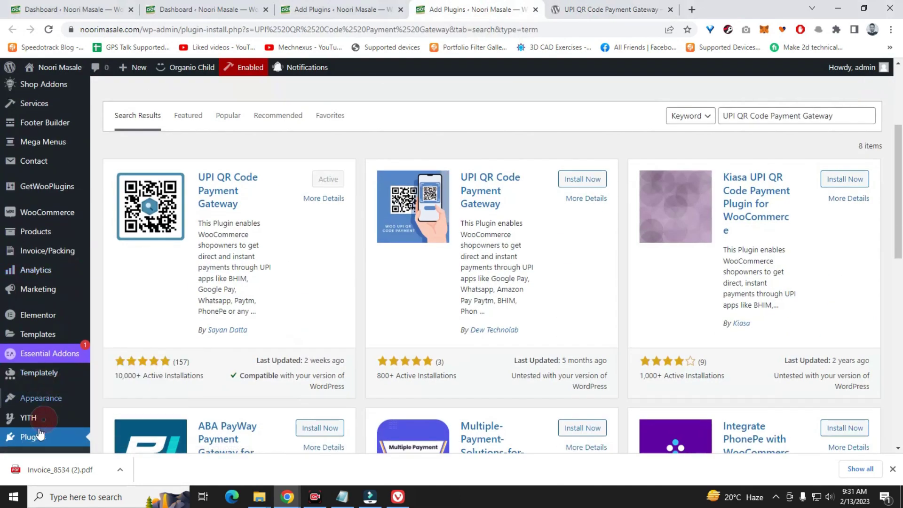
pyautogui.scroll(-3, 407, 253)
pyautogui.scroll(4, 406, 253)
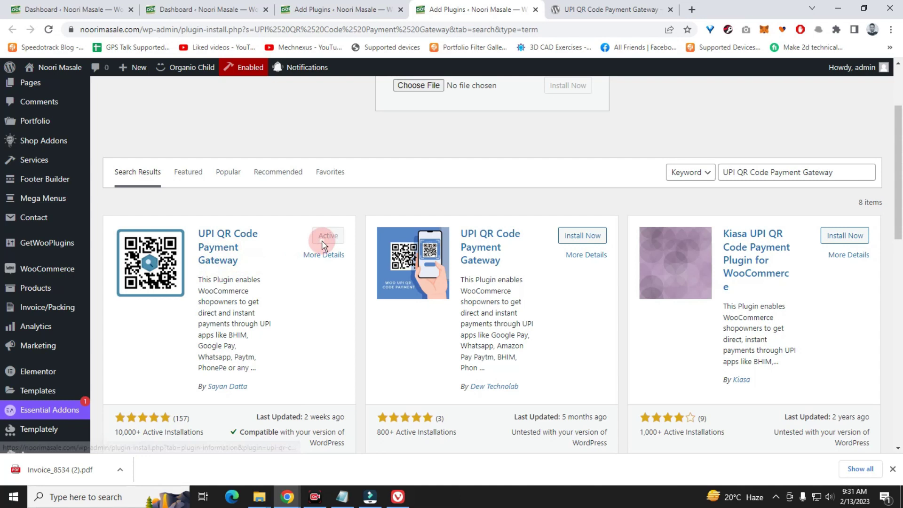
pyautogui.scroll(2, 303, 267)
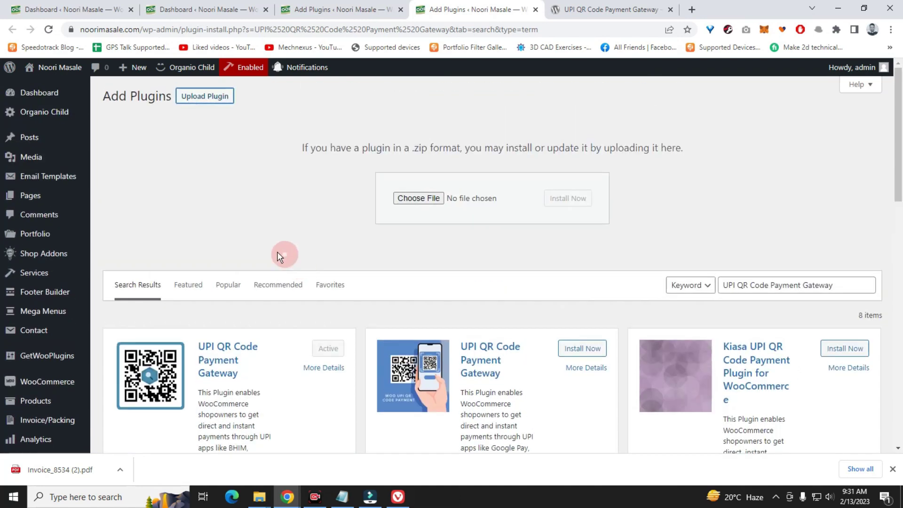
pyautogui.click(606, 21)
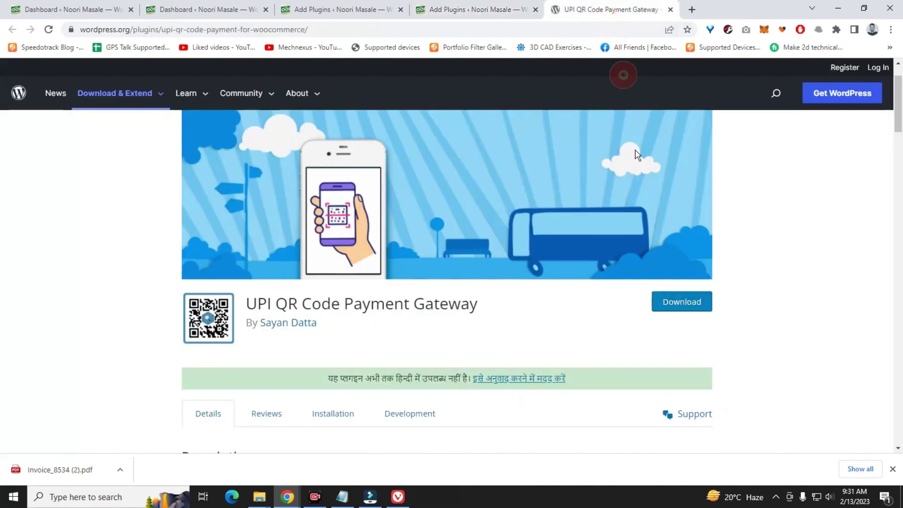
pyautogui.click(660, 299)
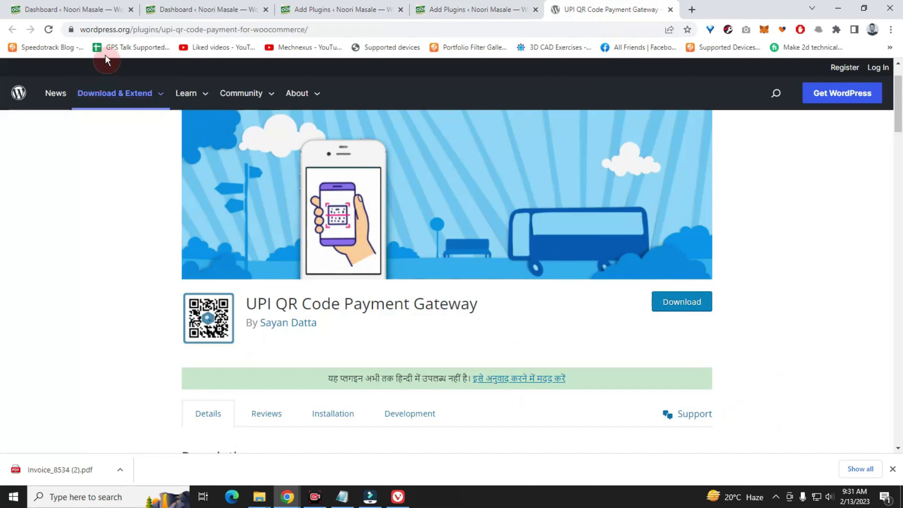
pyautogui.click(329, 9)
pyautogui.scroll(1, 328, 176)
pyautogui.scroll(5, 327, 176)
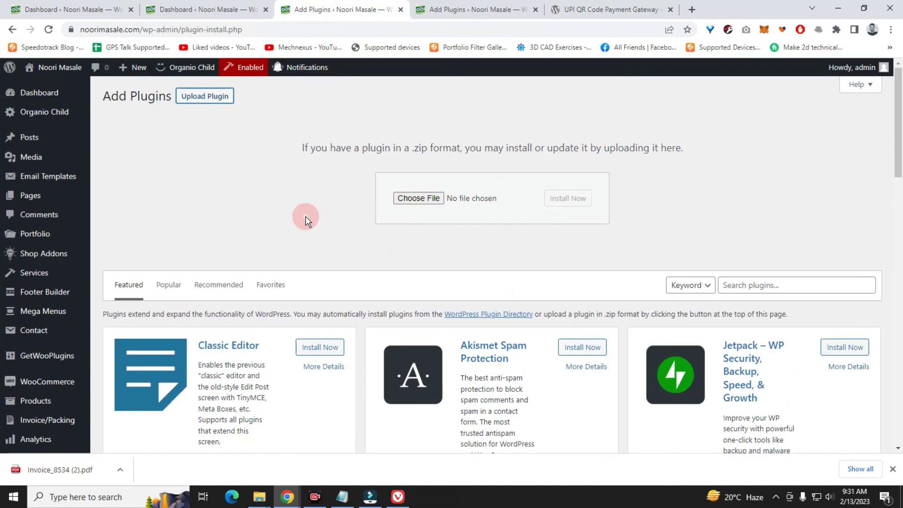
# - Open the UPI QR Code payment method's settings from the WooCommerce payment methods
pyautogui.click(195, 13)
pyautogui.scroll(-5, 48, 264)
pyautogui.moveTo(44, 233)
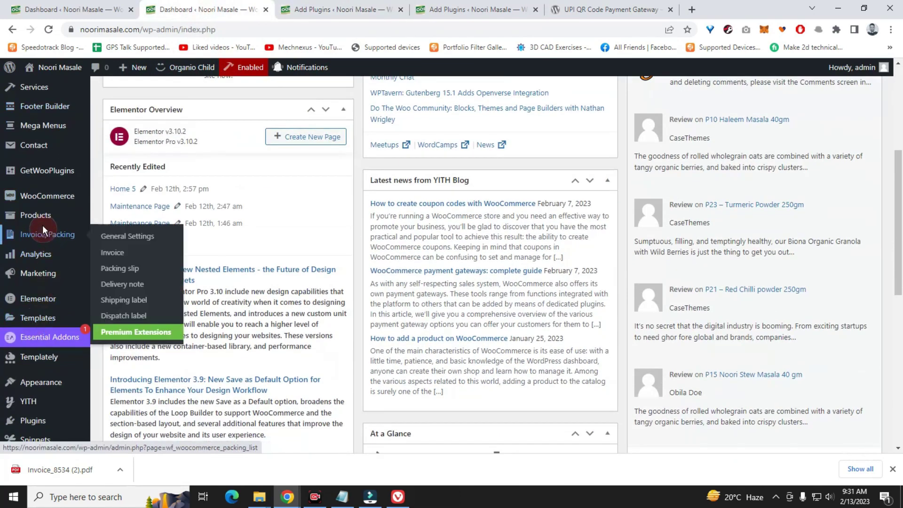
pyautogui.moveTo(40, 203)
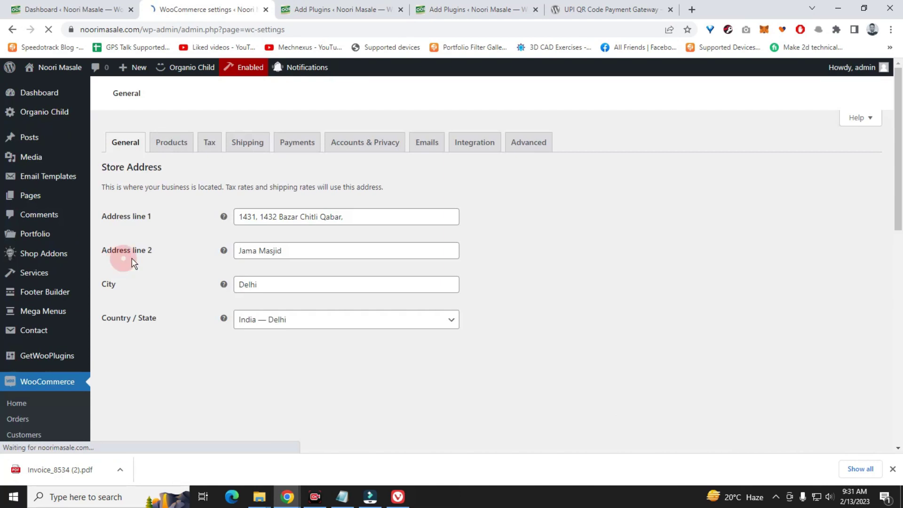
pyautogui.click(299, 147)
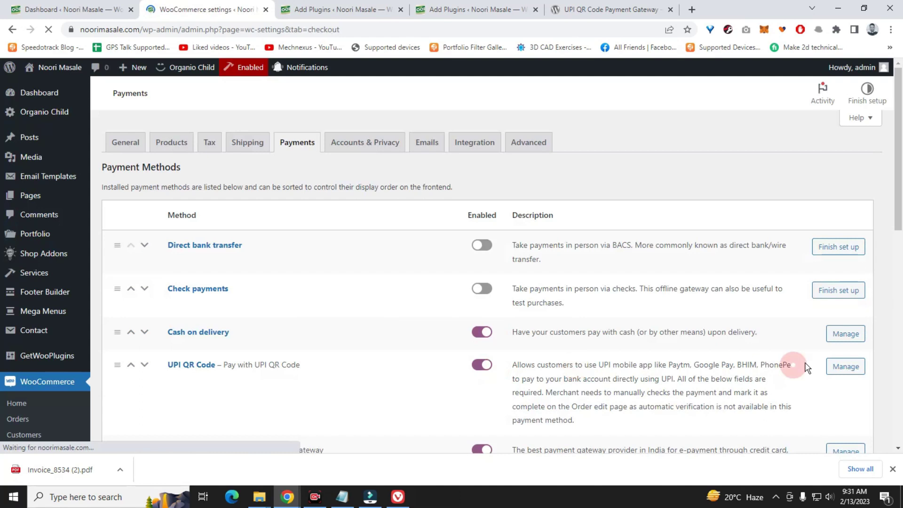
pyautogui.click(854, 367)
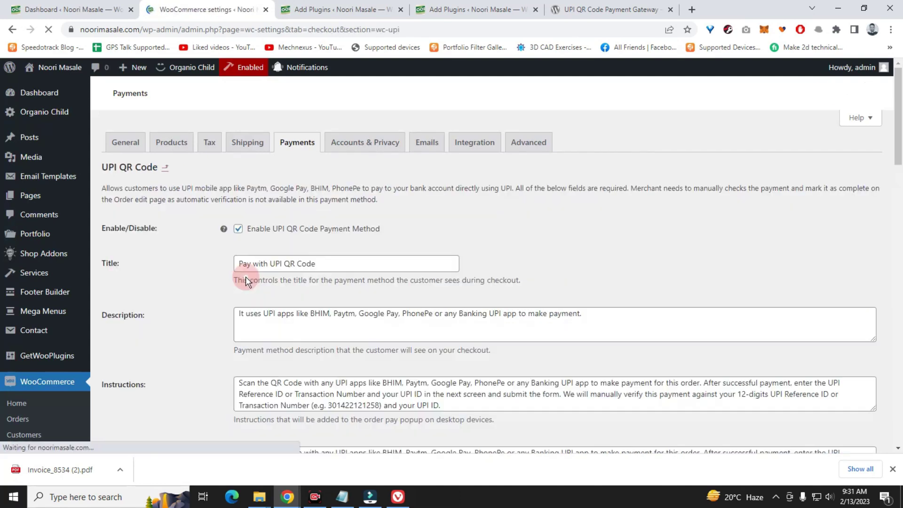
# - Examine the UPI QR Code method's title, description, desktop and mobile instructions, confirm message and thank-you message
pyautogui.scroll(-5, 208, 325)
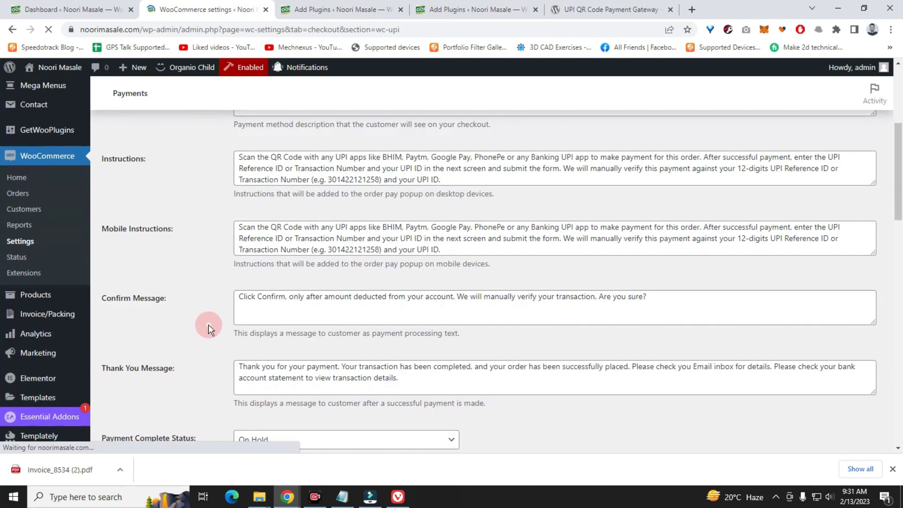
pyautogui.scroll(5, 207, 325)
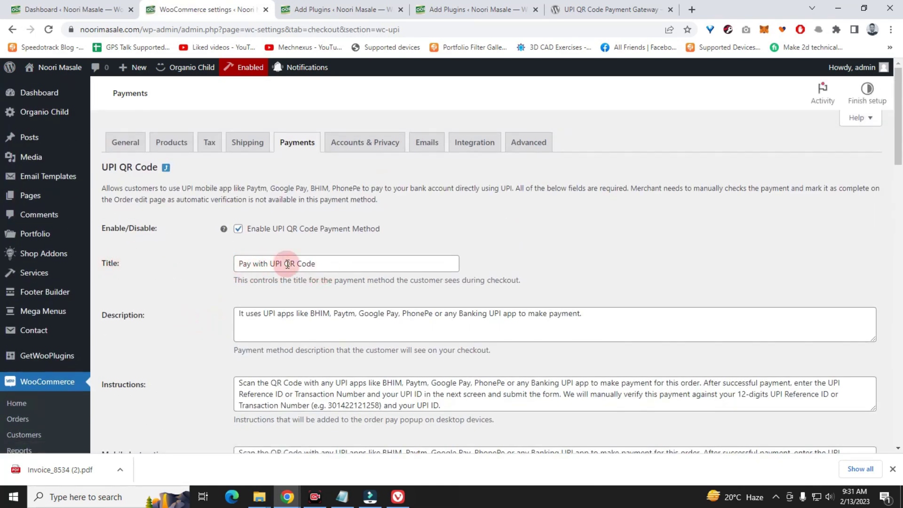
pyautogui.click(328, 263)
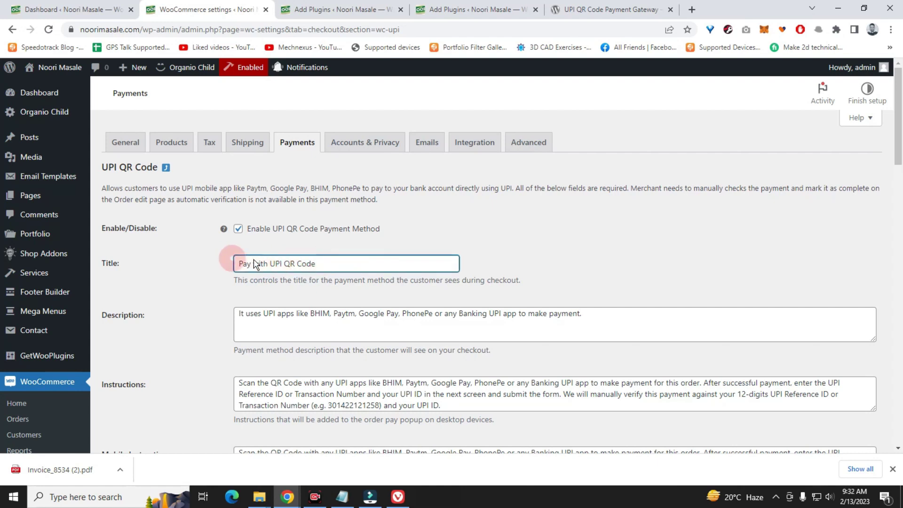
pyautogui.scroll(-2, 212, 277)
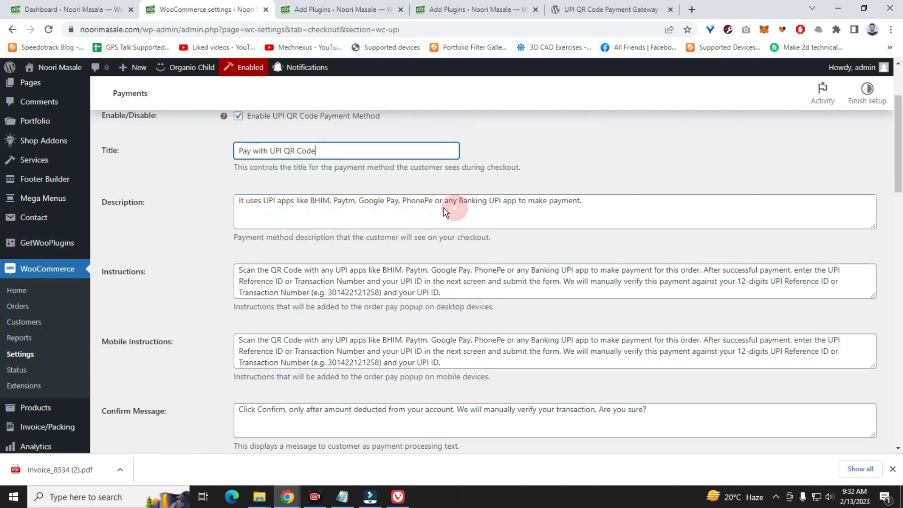
pyautogui.click(293, 205)
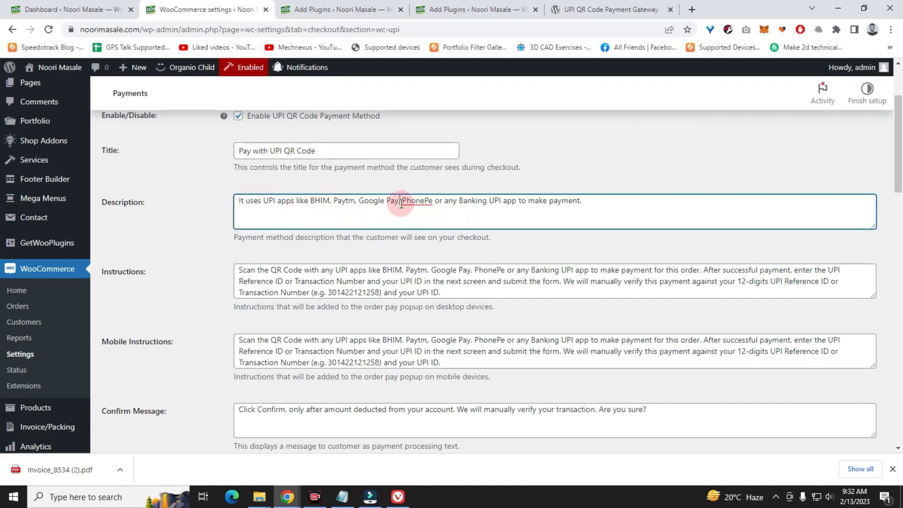
pyautogui.scroll(-2, 119, 298)
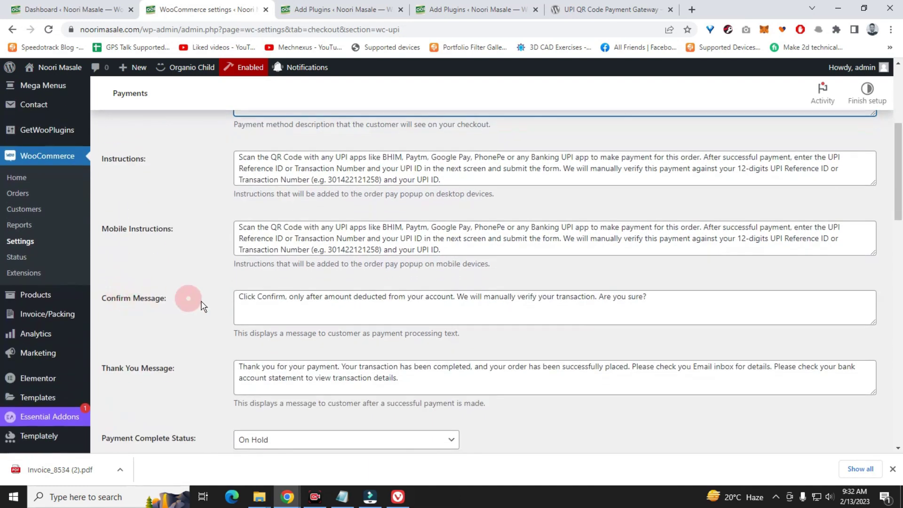
pyautogui.click(132, 173)
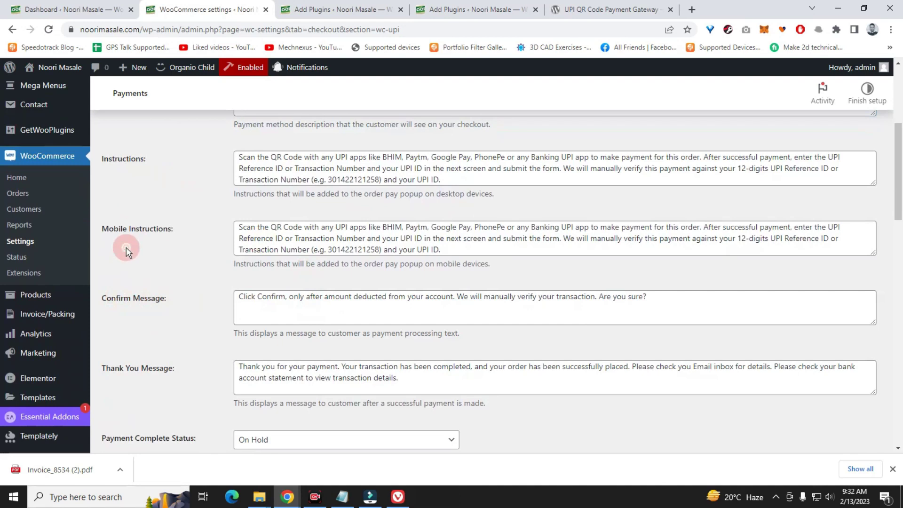
pyautogui.scroll(-2, 141, 257)
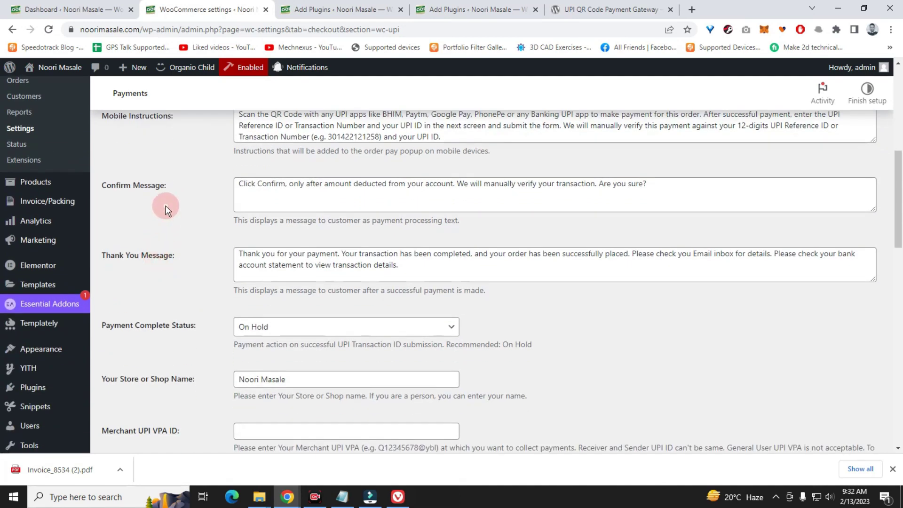
pyautogui.scroll(-2, 177, 269)
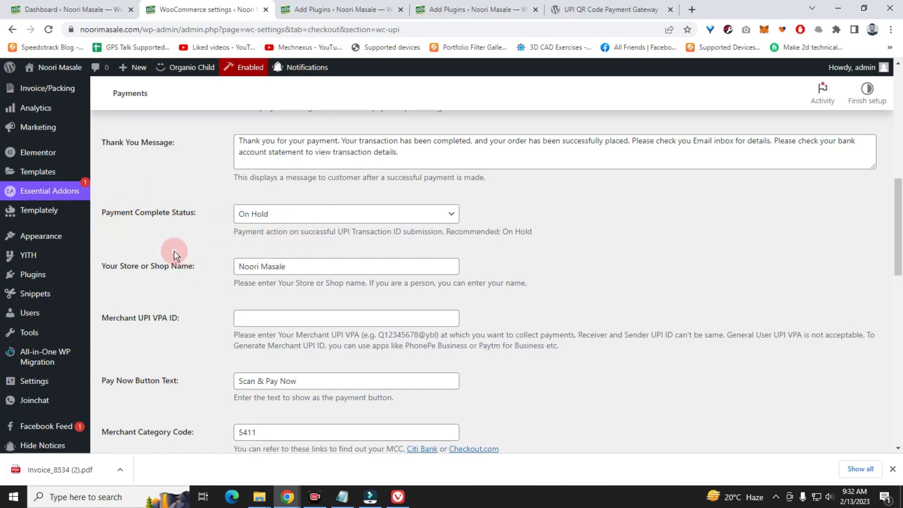
# - Check the payment complete status options, then the shop name, merchant UPI VPA ID, payment button text and merchant category code fields
pyautogui.click(280, 215)
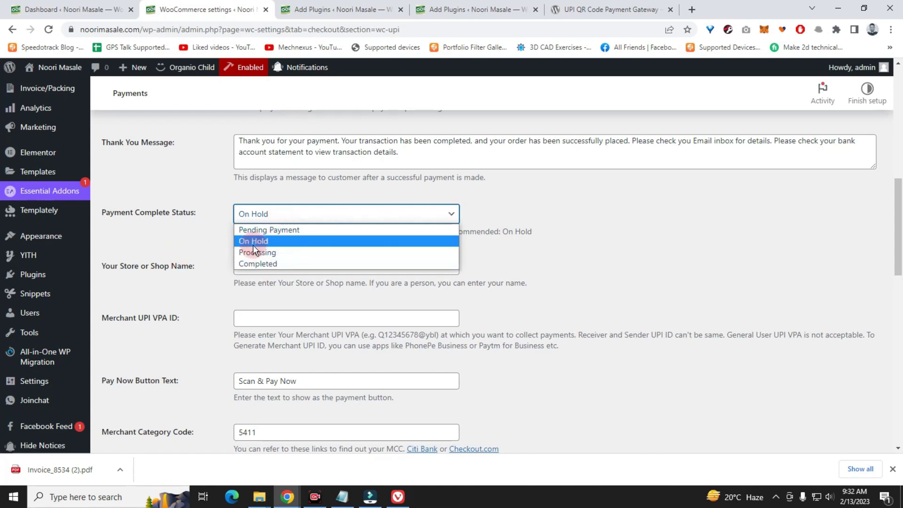
pyautogui.click(215, 227)
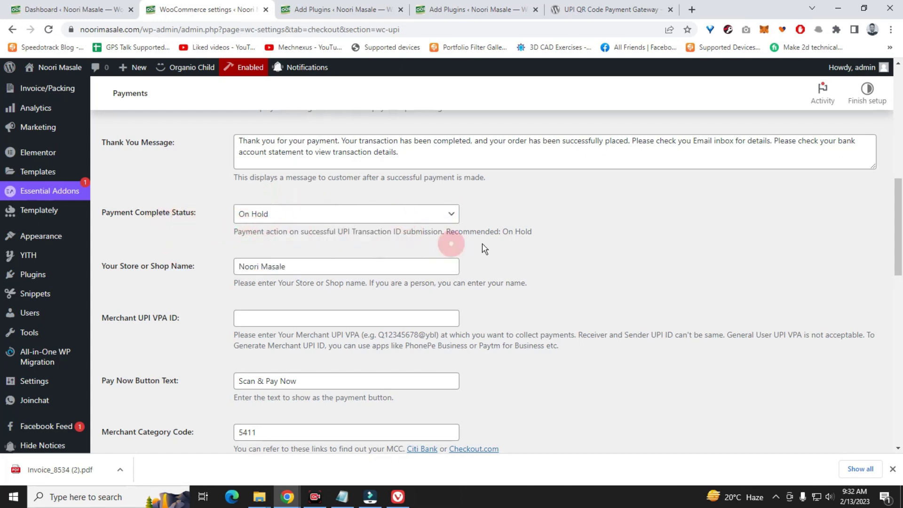
pyautogui.scroll(-2, 170, 201)
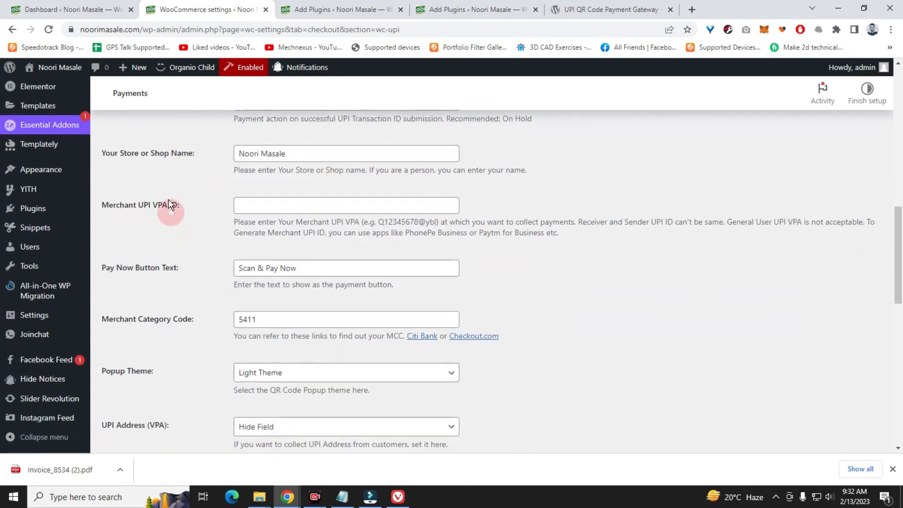
pyautogui.click(308, 155)
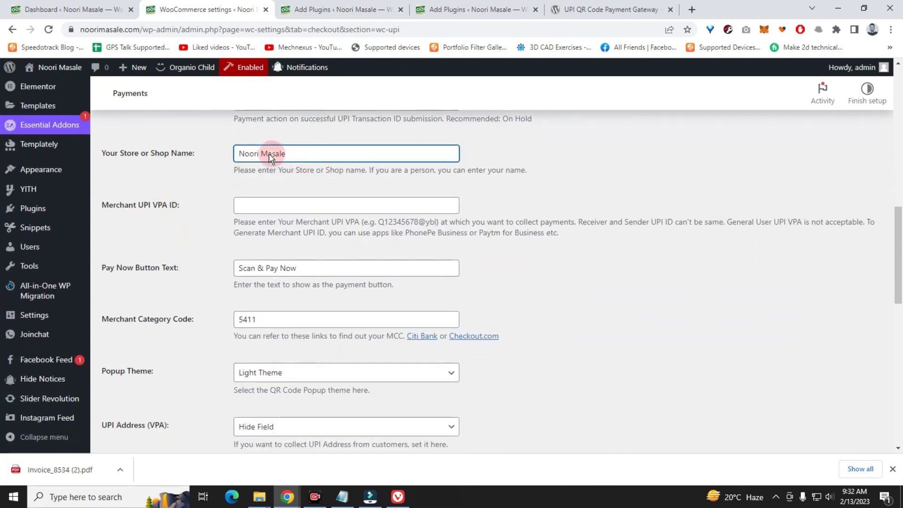
pyautogui.scroll(-1, 186, 258)
pyautogui.scroll(1, 181, 263)
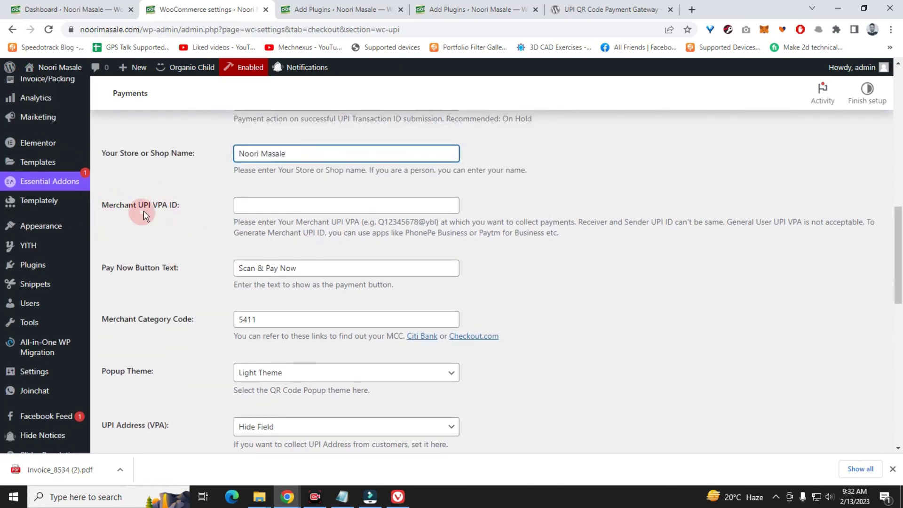
pyautogui.click(296, 206)
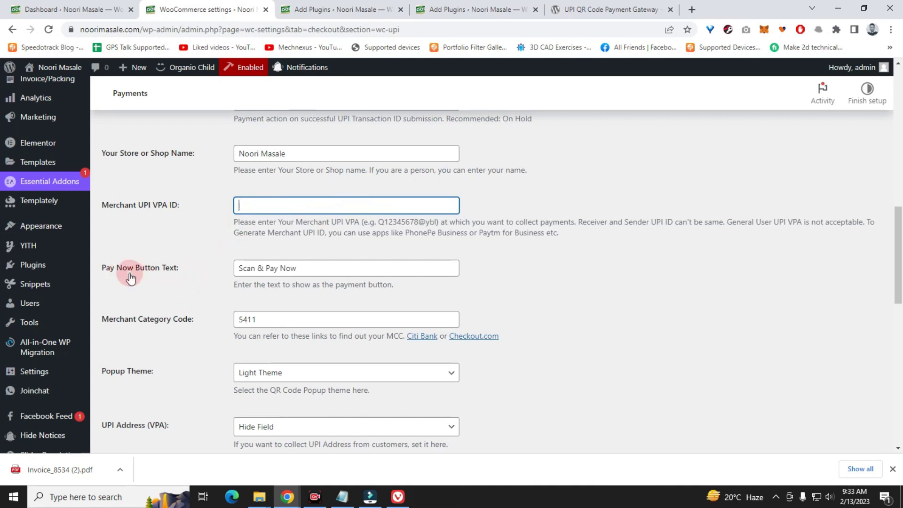
pyautogui.scroll(-1, 208, 310)
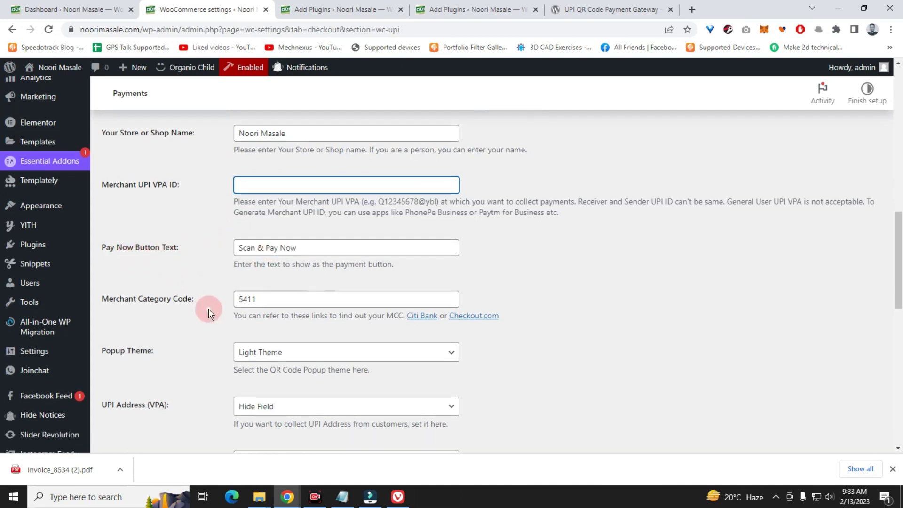
pyautogui.scroll(-2, 208, 309)
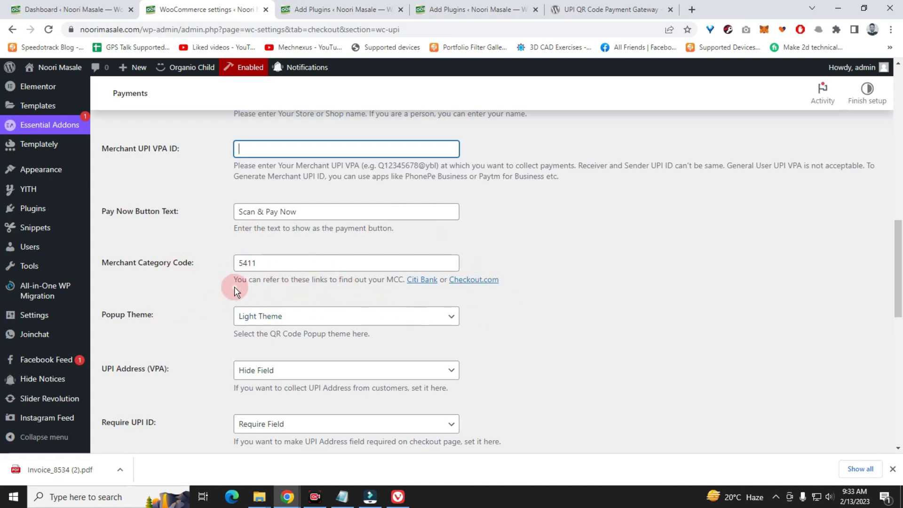
pyautogui.scroll(-1, 234, 288)
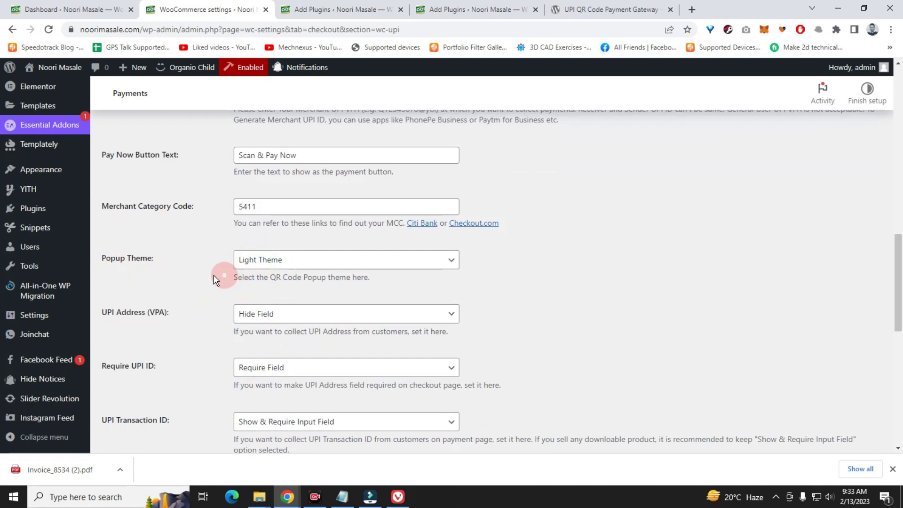
# - Inspect the popup theme and UPI address options, then the UPI ID, transaction ID, mobile QR code and email notification settings
pyautogui.click(303, 263)
pyautogui.click(302, 260)
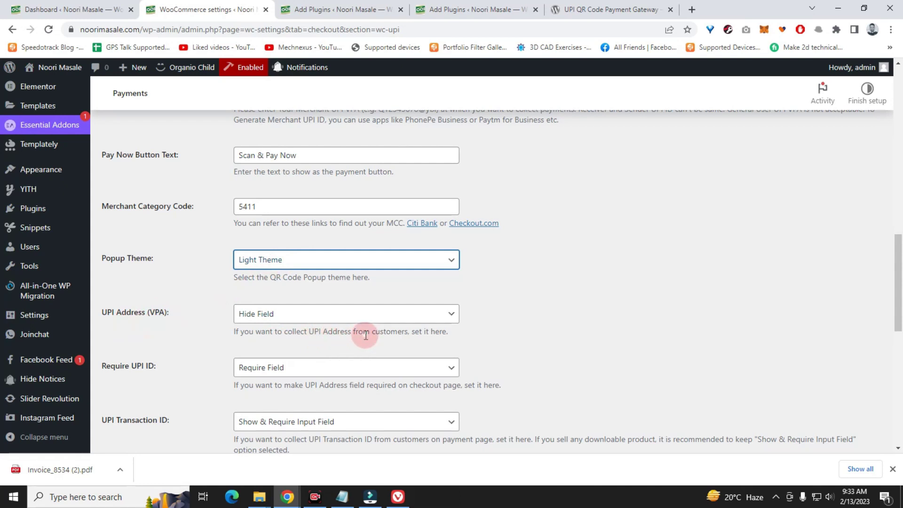
pyautogui.click(318, 320)
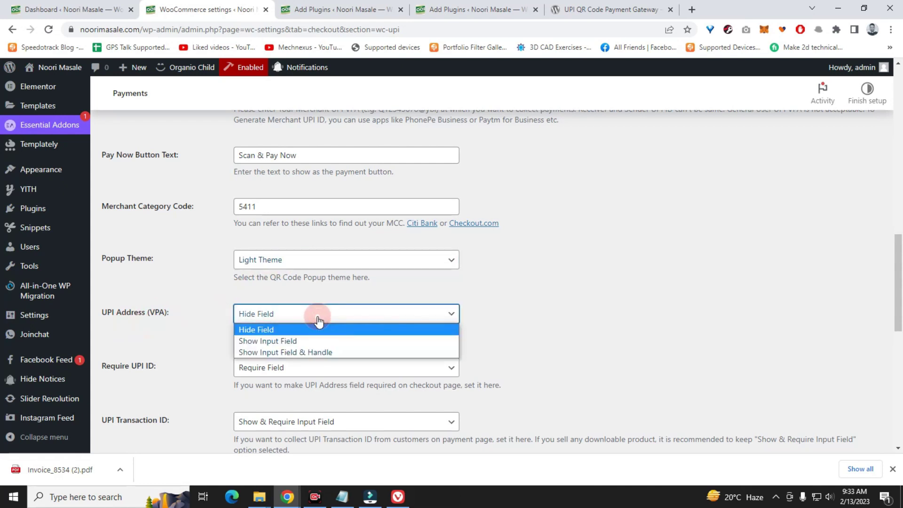
pyautogui.click(271, 317)
pyautogui.scroll(-3, 179, 345)
pyautogui.scroll(-1, 180, 345)
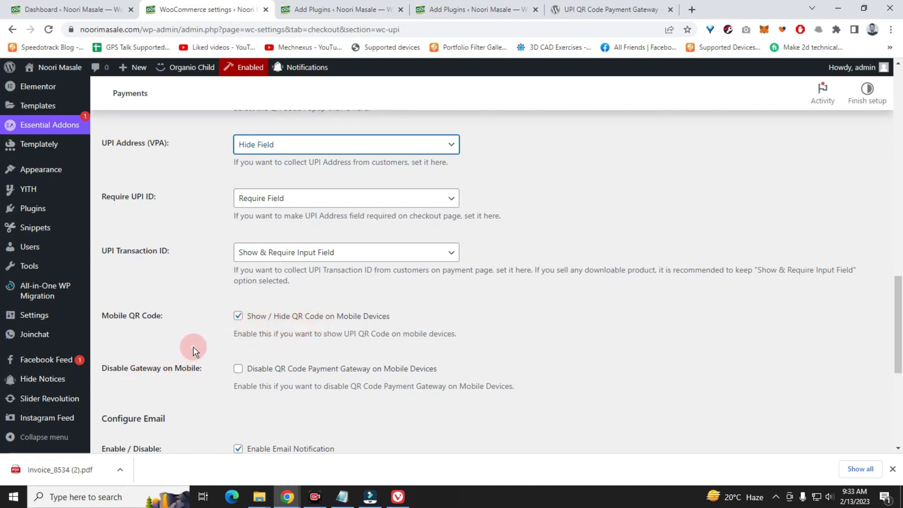
pyautogui.scroll(-2, 195, 350)
pyautogui.scroll(-3, 192, 358)
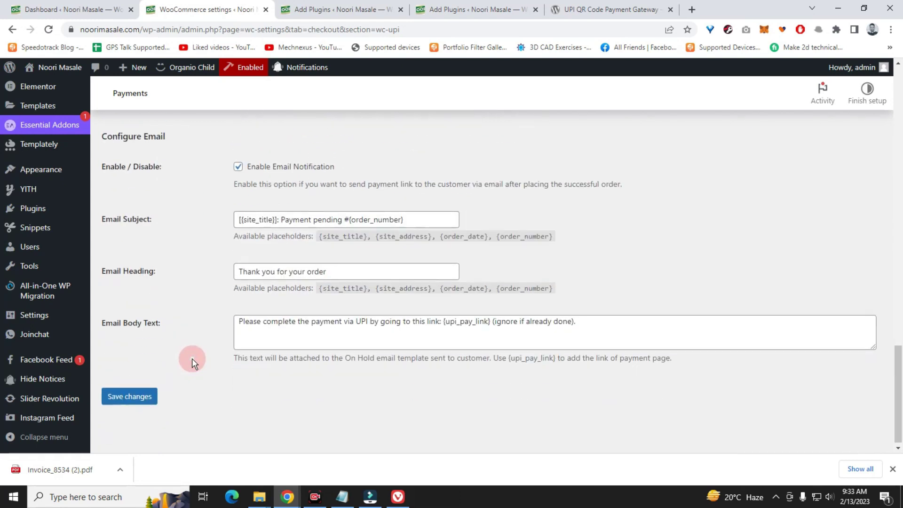
pyautogui.scroll(7, 192, 358)
pyautogui.scroll(4, 190, 356)
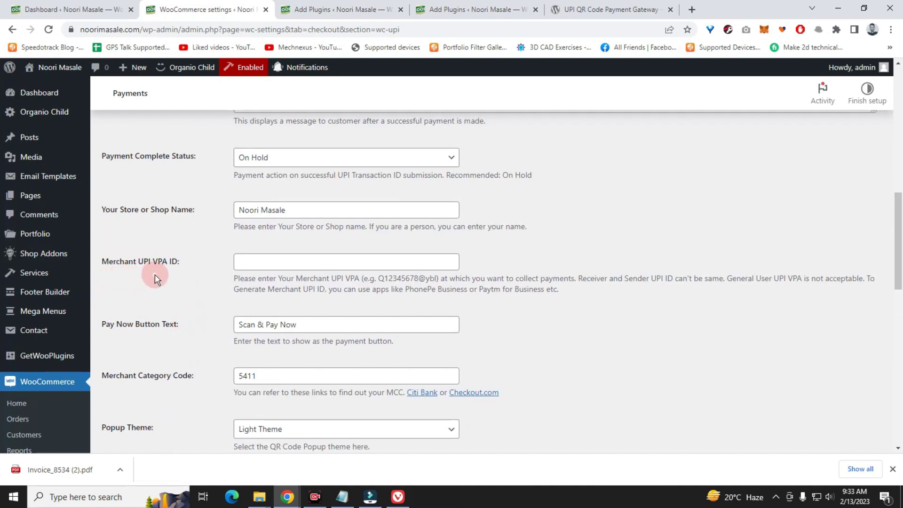
# - Fill in the merchant UPI VPA ID in the UPI QR Code payment settings
pyautogui.click(268, 262)
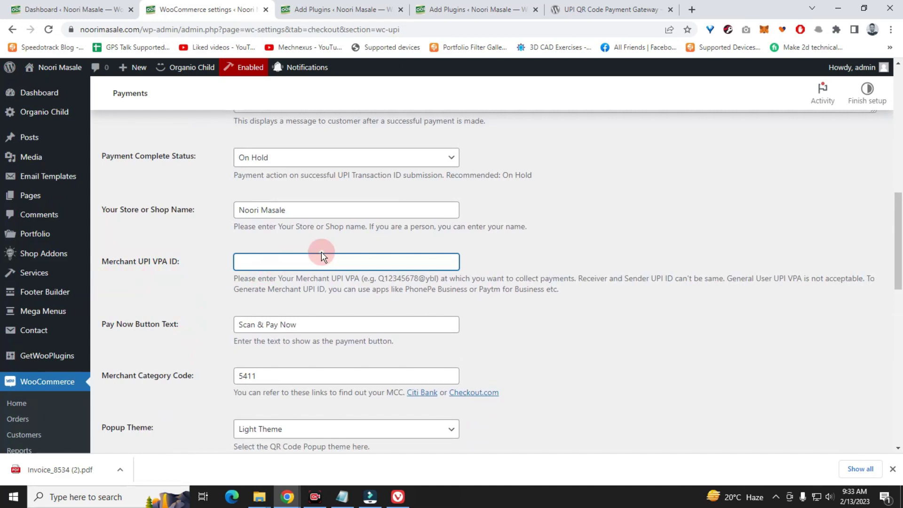
pyautogui.hotkey('ctrl', 'v')
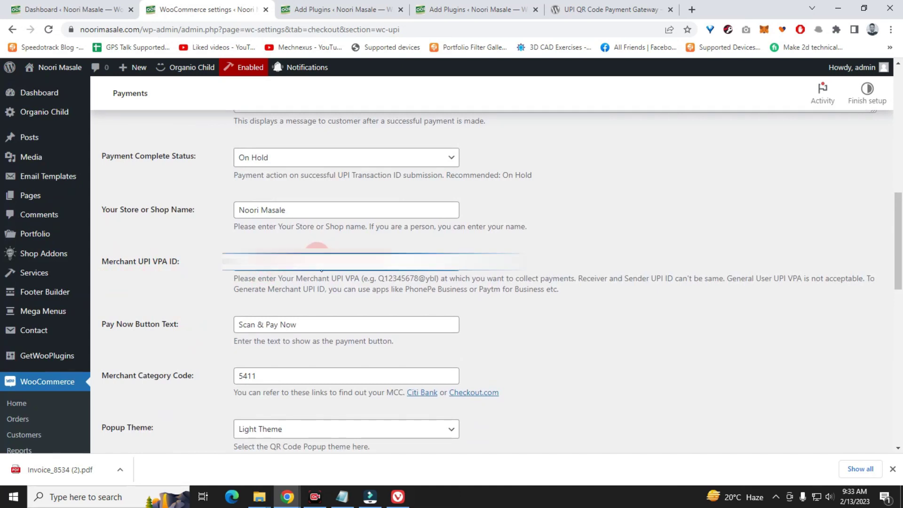
pyautogui.click(286, 274)
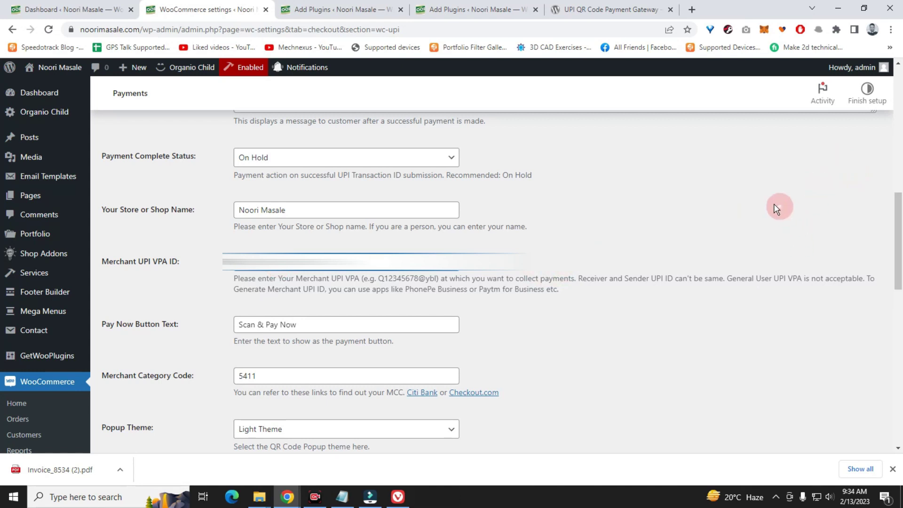
pyautogui.press('End')
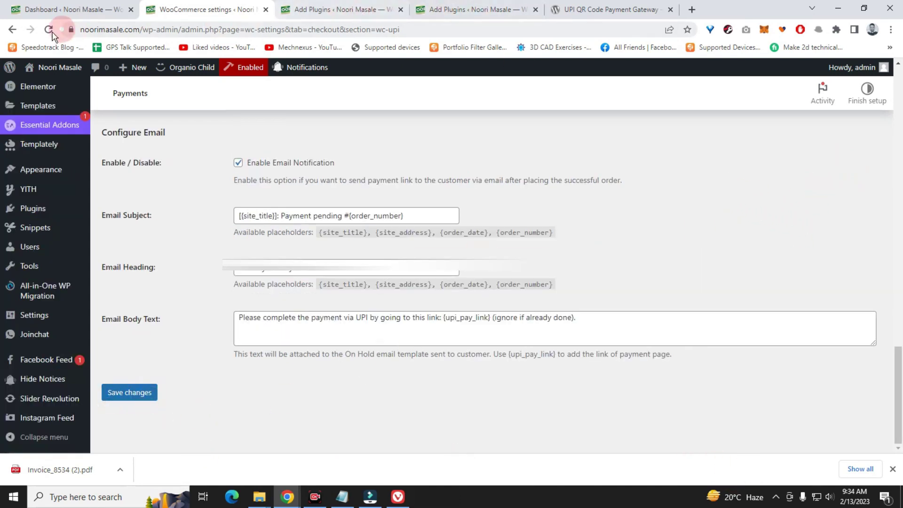
# - Open the store's public site in a new tab and go to its Our Product page
pyautogui.moveTo(49, 71)
pyautogui.rightClick(45, 91)
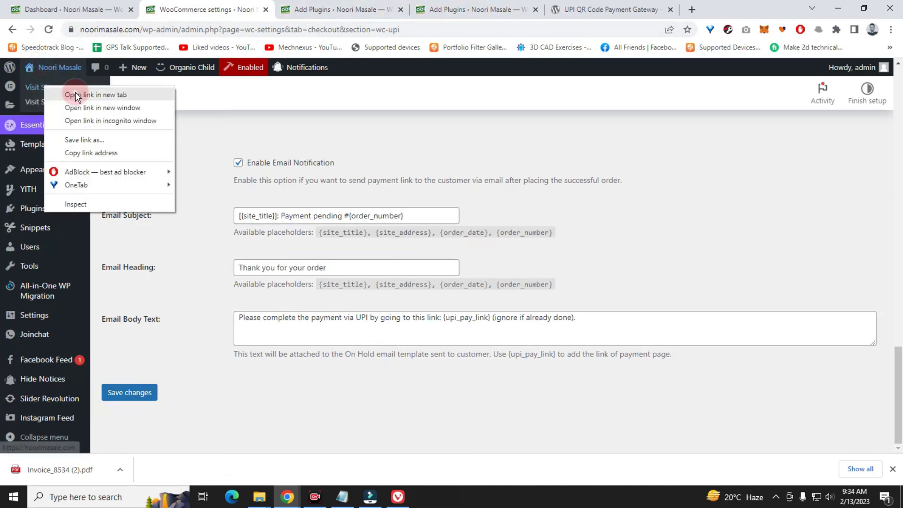
pyautogui.click(61, 97)
pyautogui.click(318, 9)
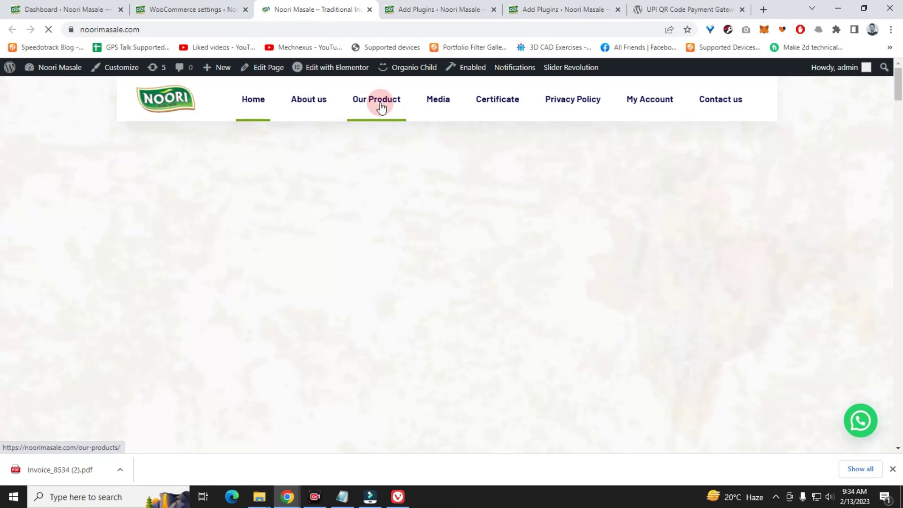
pyautogui.click(381, 106)
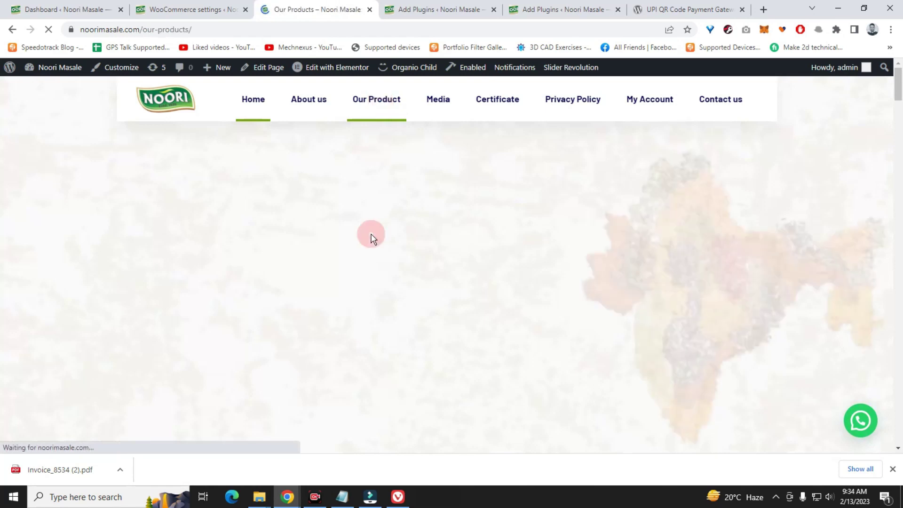
# - Add P32 – Shami Kabab Masala 40gm and P40 – Kasoori Methi to the shopping cart
pyautogui.scroll(-5, 370, 232)
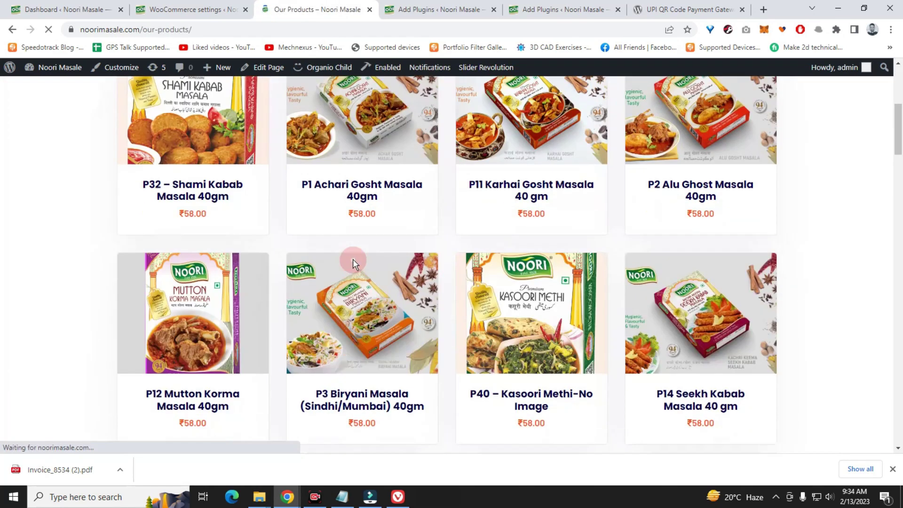
pyautogui.moveTo(192, 212)
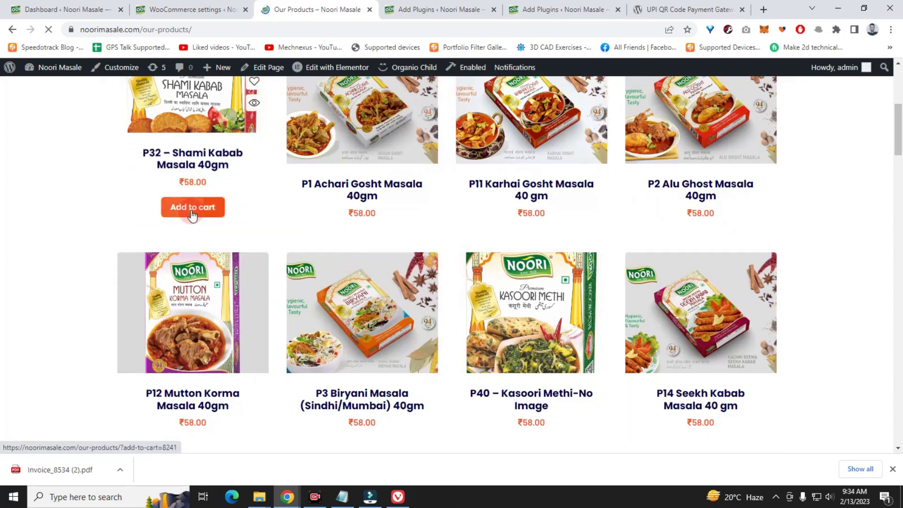
pyautogui.click(192, 210)
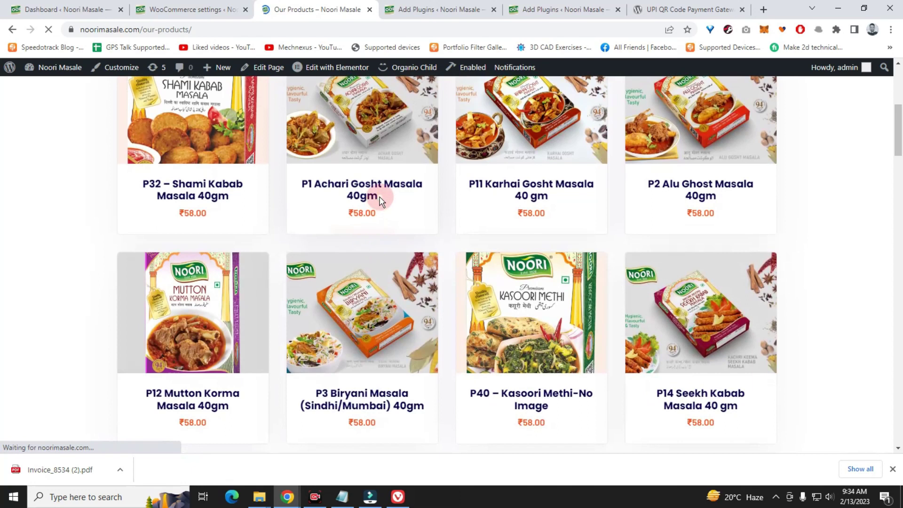
pyautogui.scroll(-4, 387, 250)
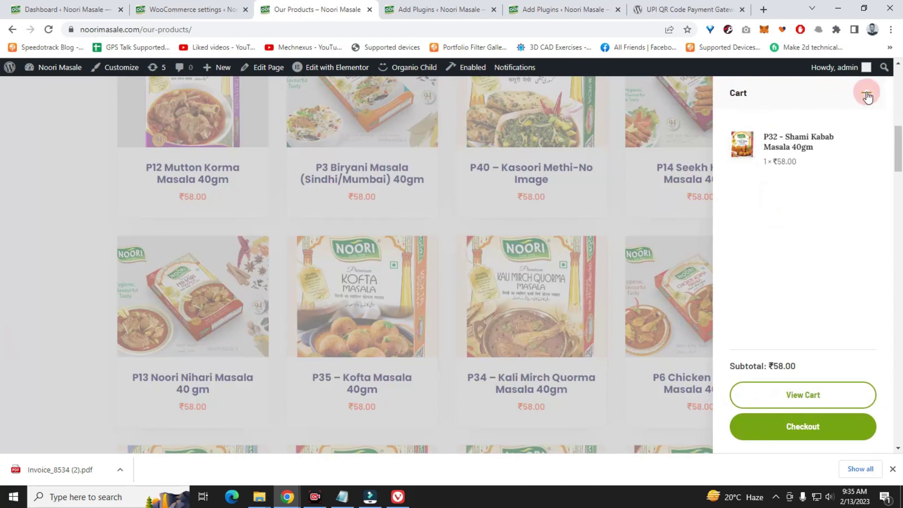
pyautogui.click(867, 96)
pyautogui.moveTo(537, 205)
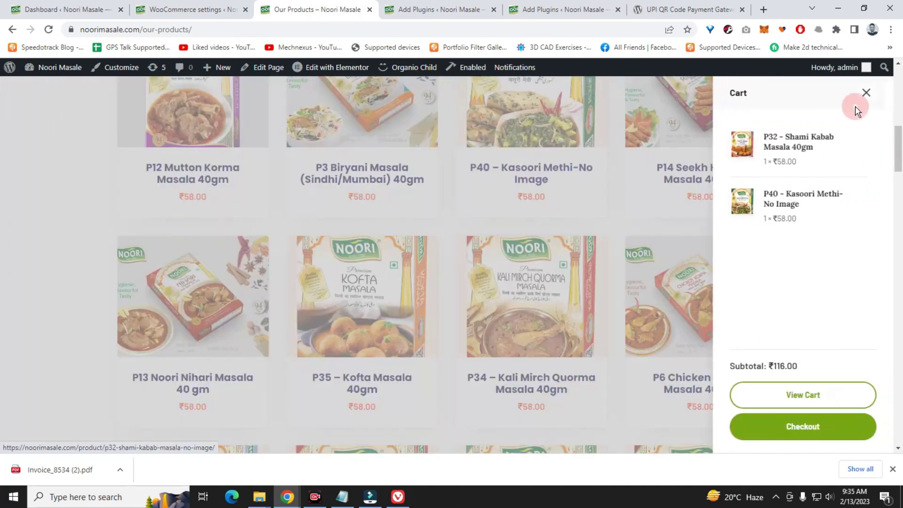
pyautogui.click(865, 98)
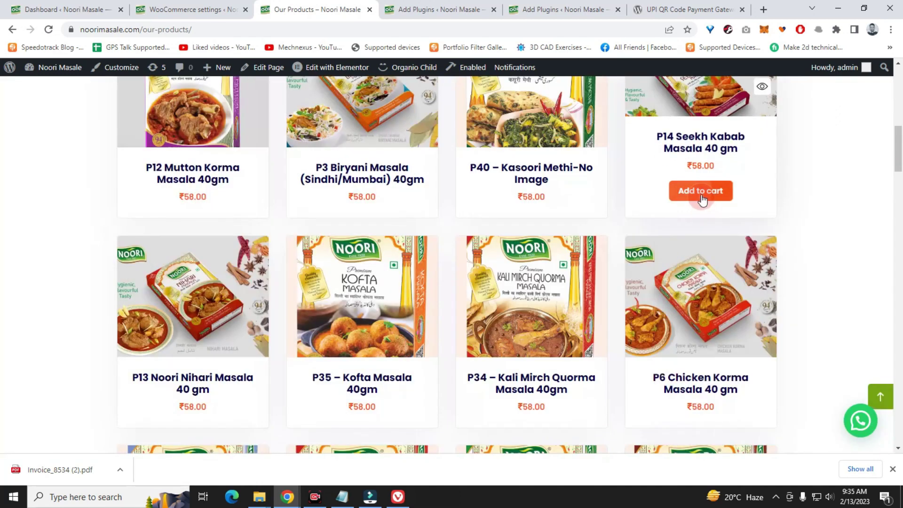
# - Add P14 Seekh Kabab Masala 40 gm and P13 Noori Nihari Masala 40 gm to the shopping cart
pyautogui.click(701, 194)
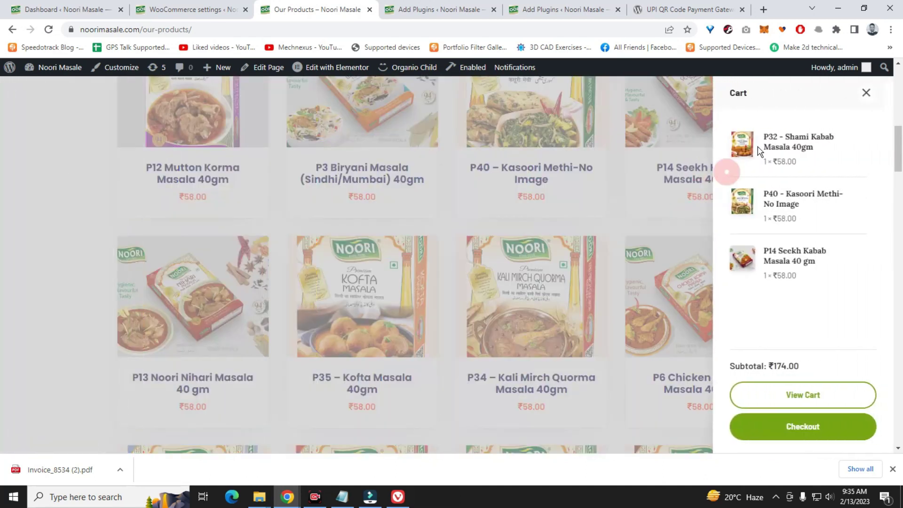
pyautogui.click(861, 92)
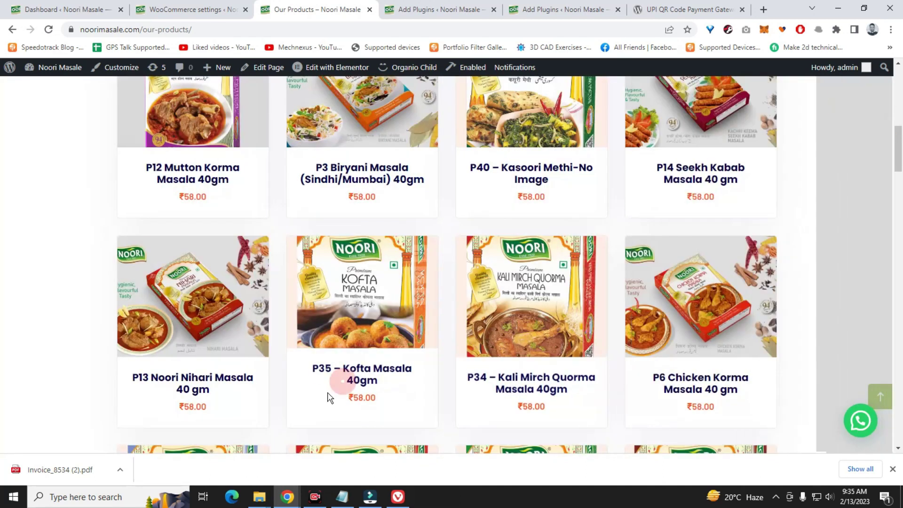
pyautogui.click(198, 409)
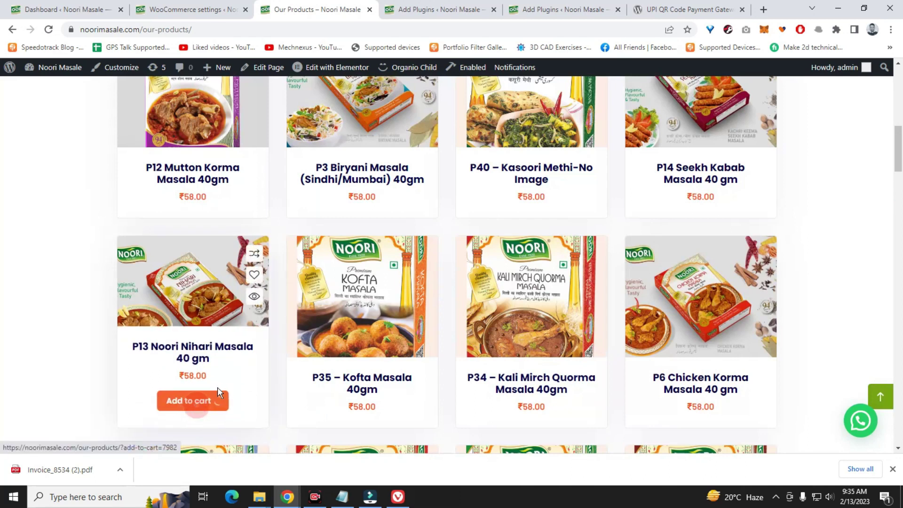
pyautogui.click(307, 340)
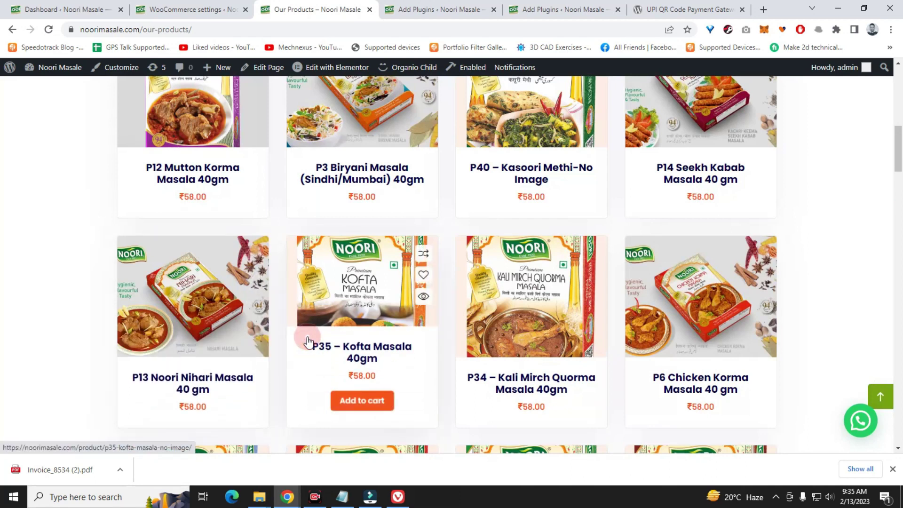
pyautogui.scroll(-1, 834, 281)
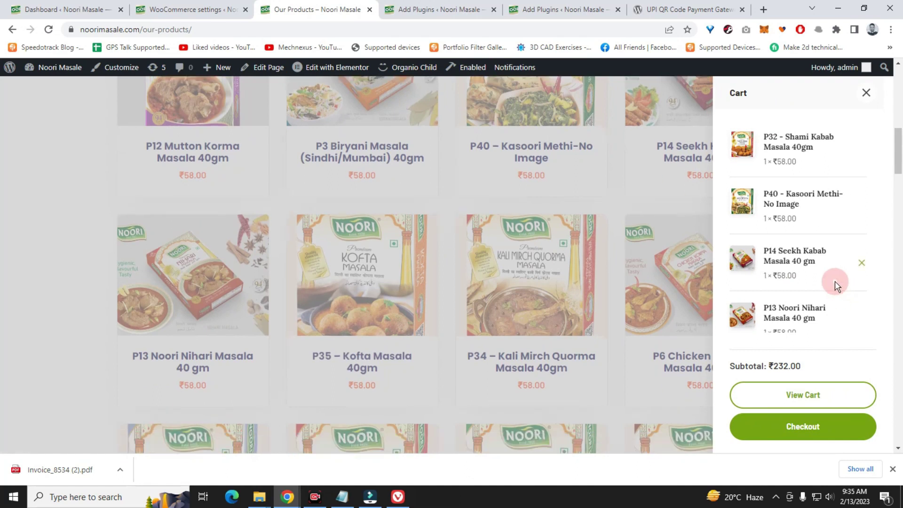
pyautogui.scroll(-3, 834, 281)
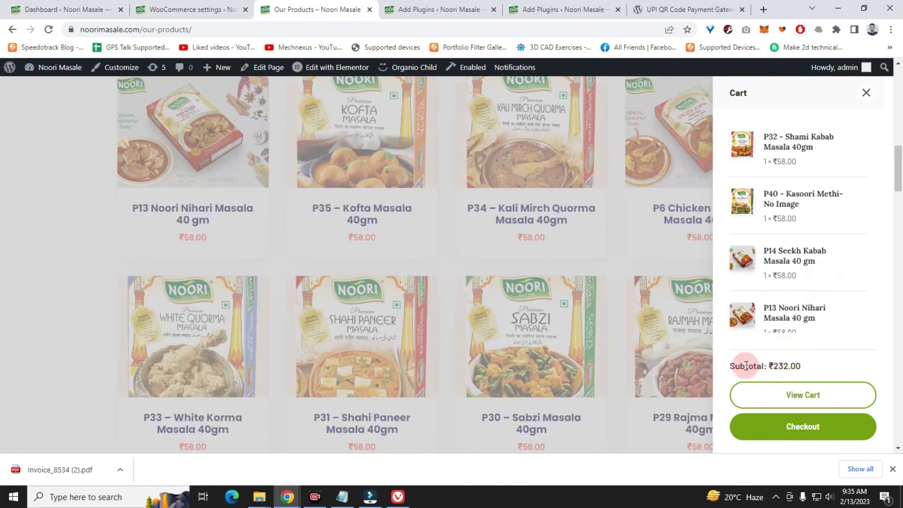
# - Proceed to checkout with the cart items and review the order summary, billing details and available payment methods
pyautogui.click(810, 430)
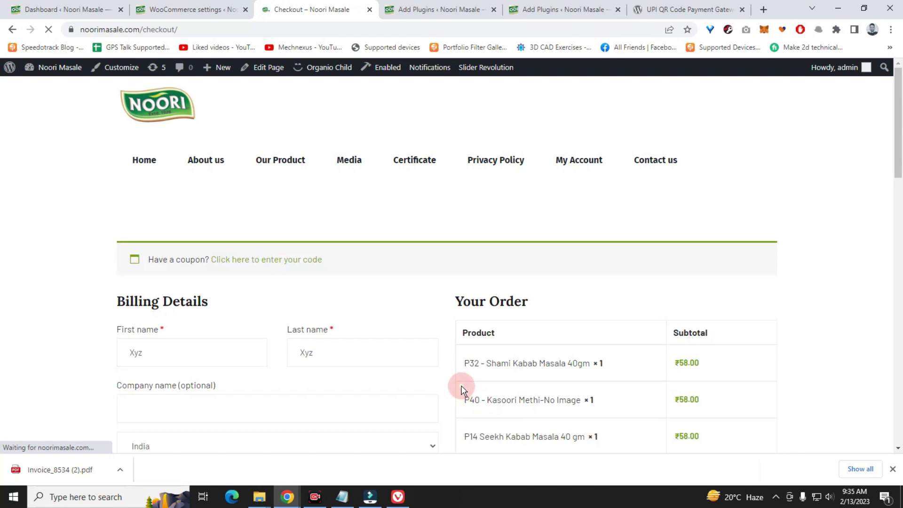
pyautogui.scroll(-7, 553, 360)
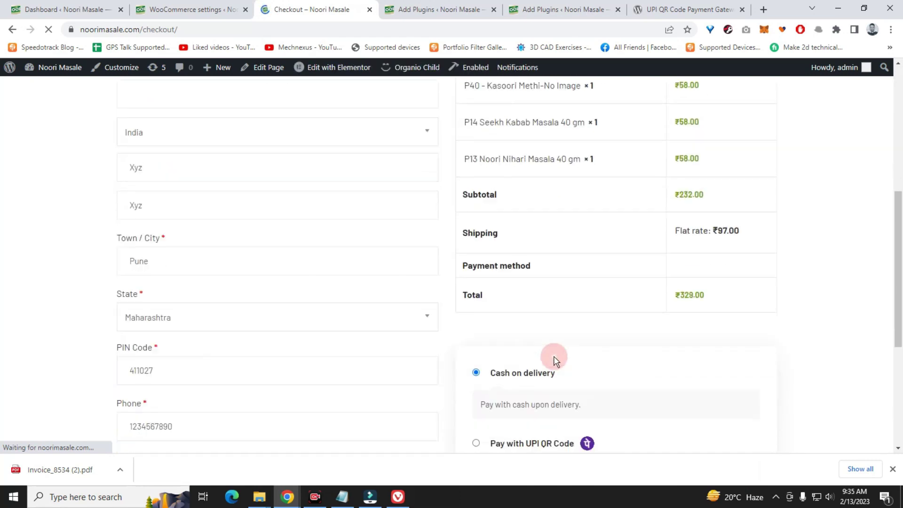
pyautogui.scroll(-5, 554, 360)
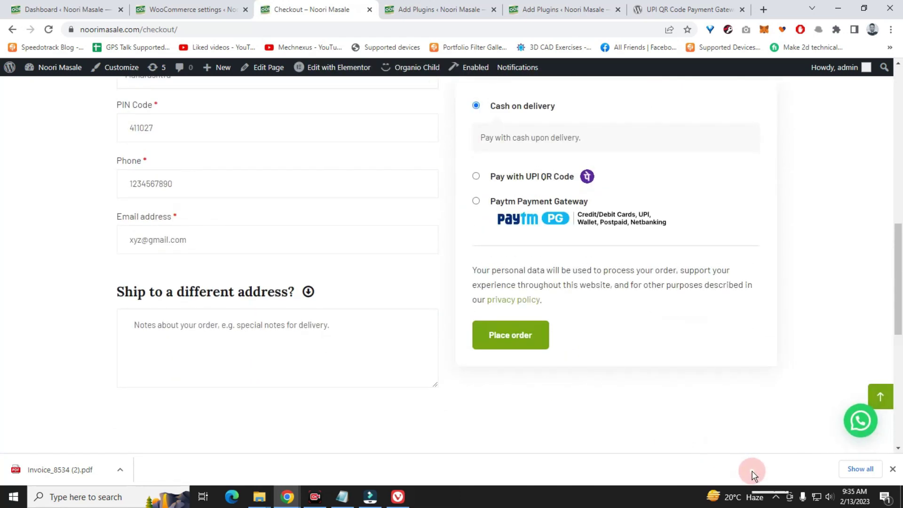
pyautogui.scroll(4, 607, 398)
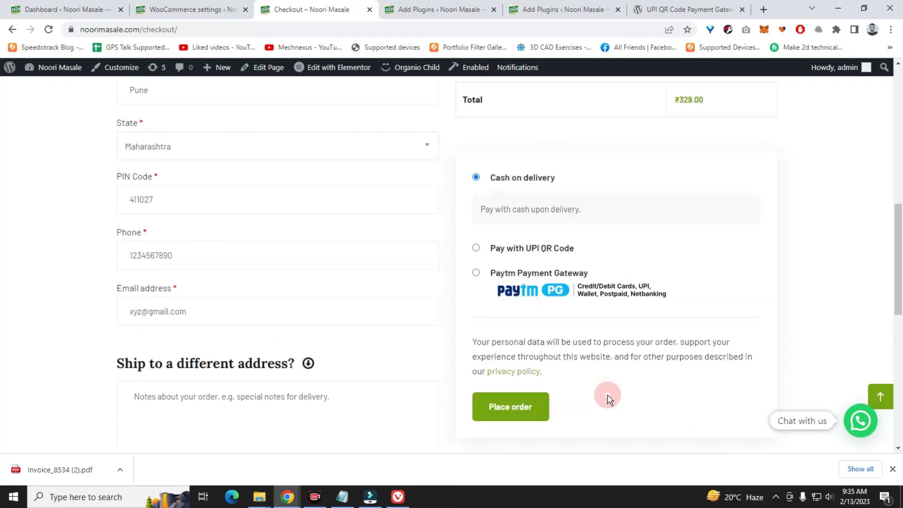
pyautogui.scroll(-2, 597, 291)
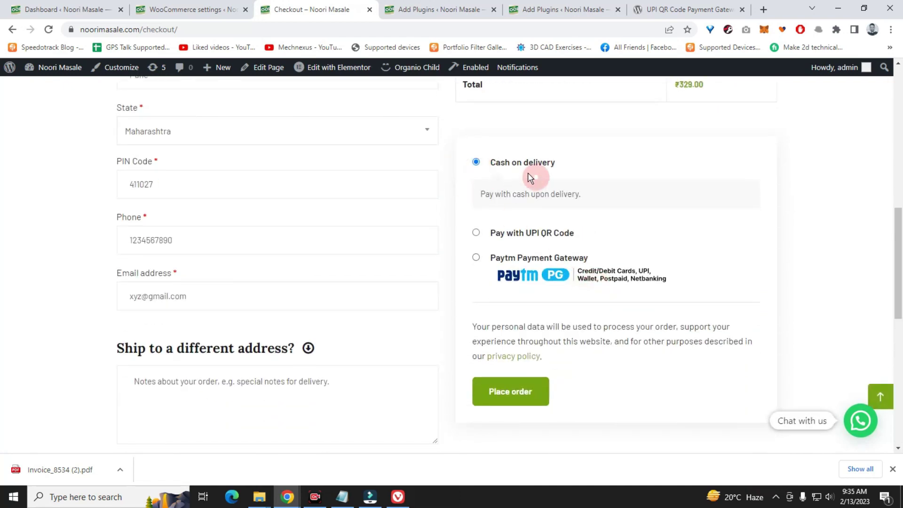
# - Choose Pay with UPI QR Code as the payment method and proceed to payment
pyautogui.click(498, 237)
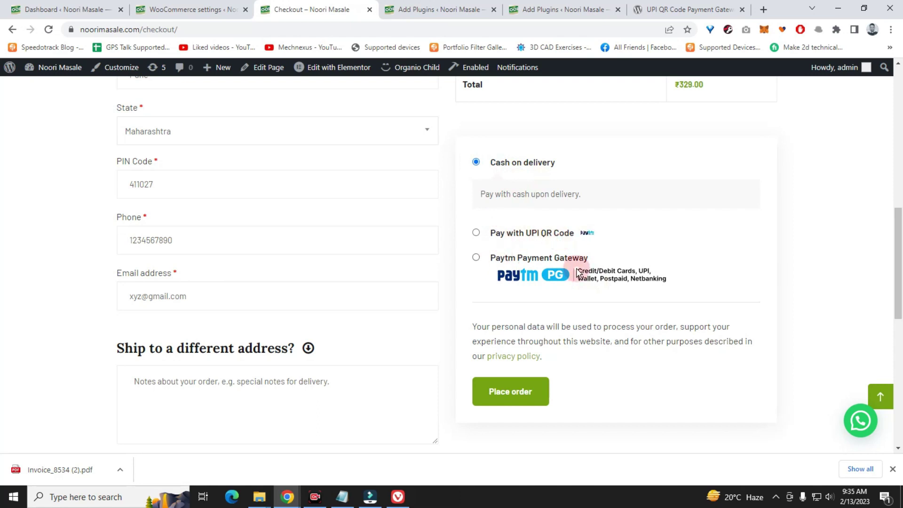
pyautogui.click(476, 234)
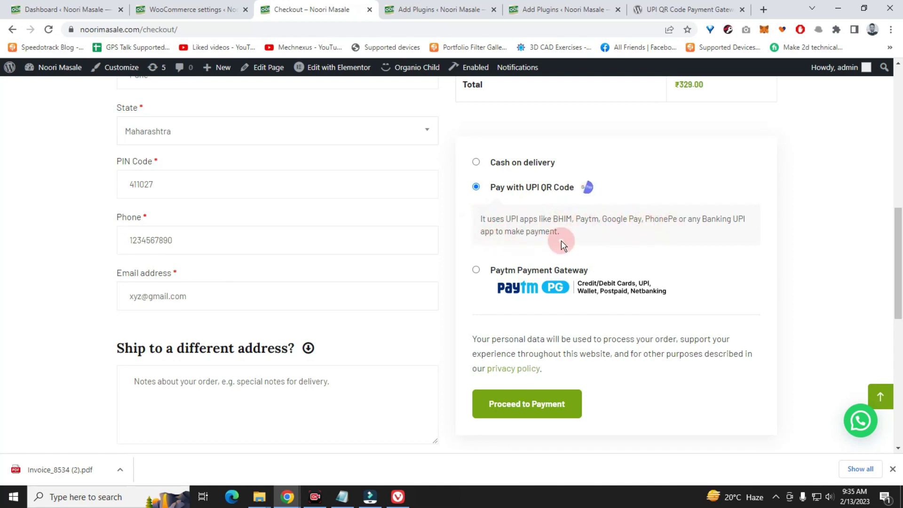
pyautogui.click(513, 406)
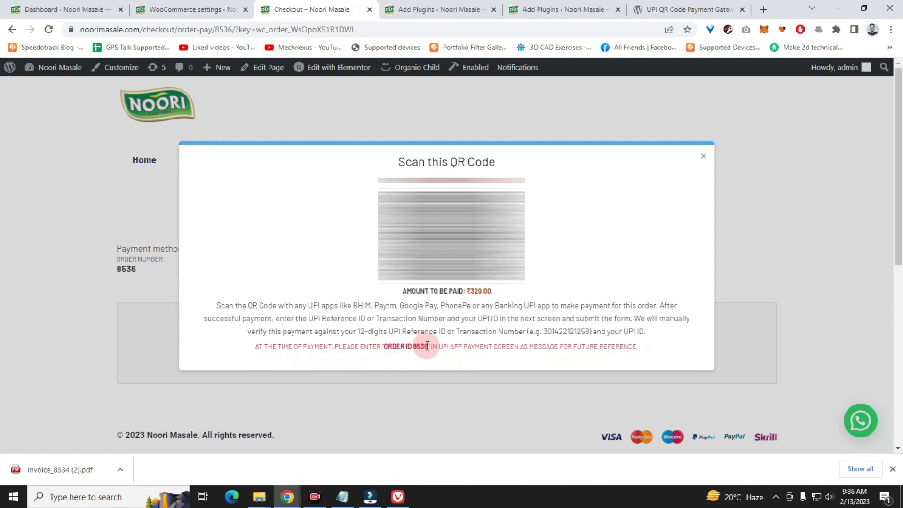
# - Review the order ID note in the QR code popup, then continue to the payment confirmation's transaction ID field
pyautogui.moveTo(430, 346); pyautogui.dragTo(381, 346)
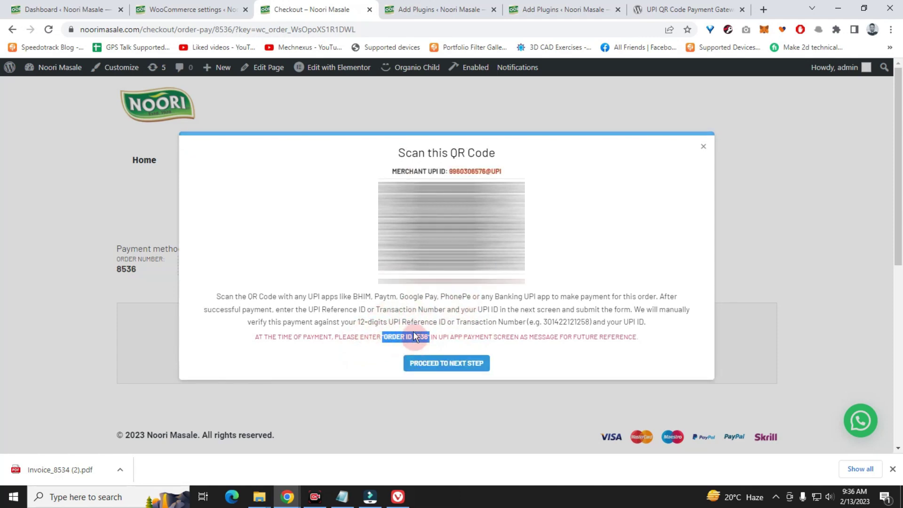
pyautogui.click(556, 322)
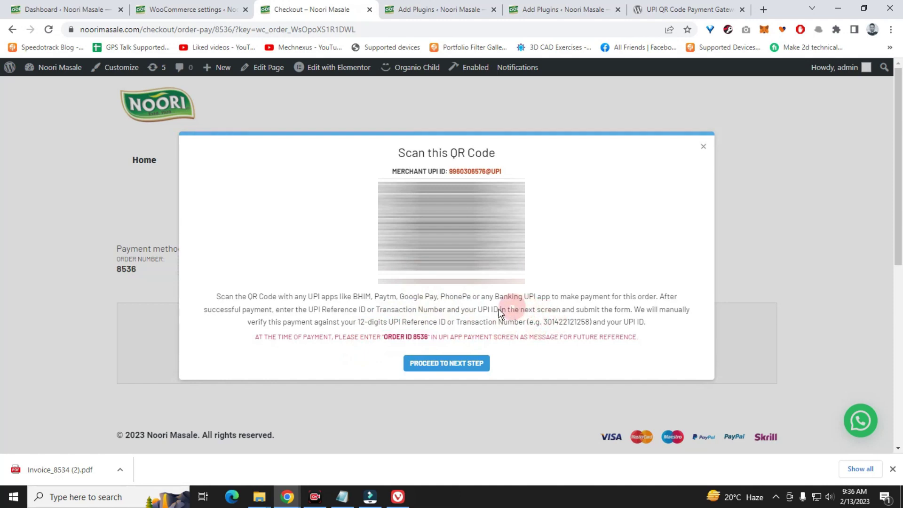
pyautogui.click(442, 363)
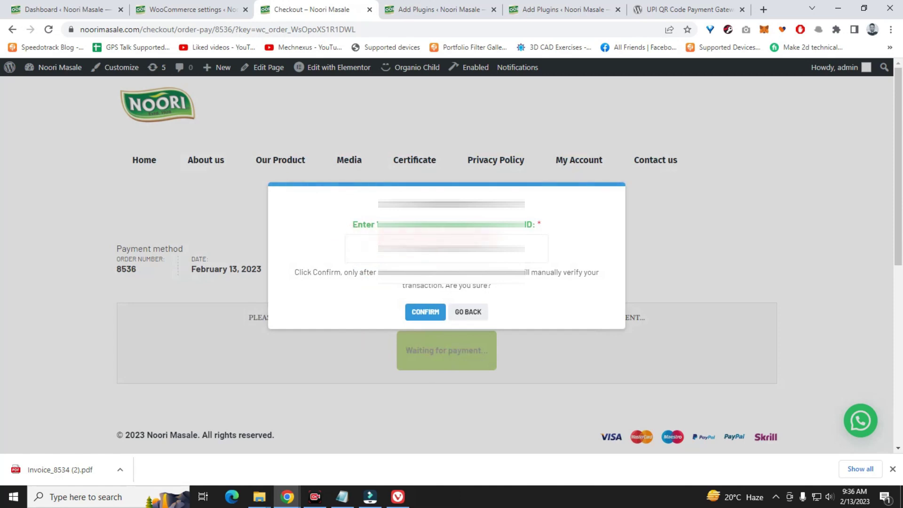
pyautogui.click(372, 249)
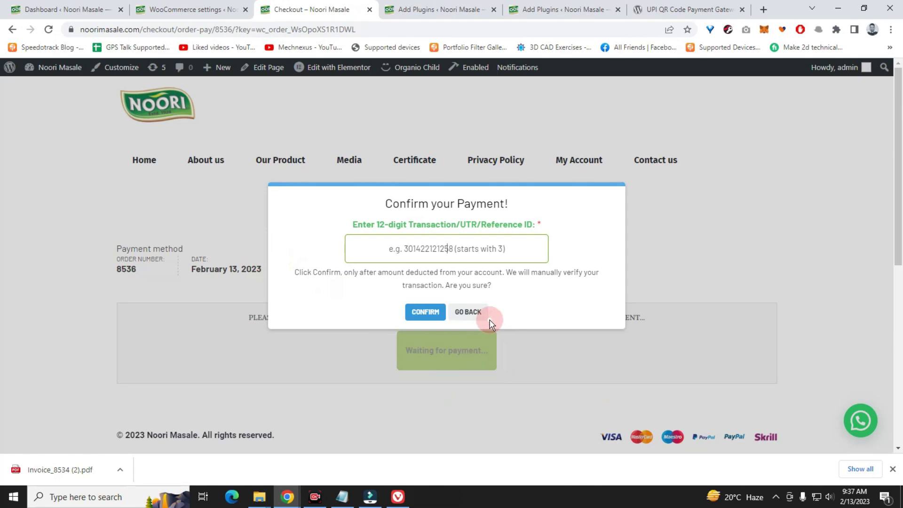
# - Switch to the WordPress dashboard and open the newest pending payment order from the WooCommerce orders list
pyautogui.click(60, 10)
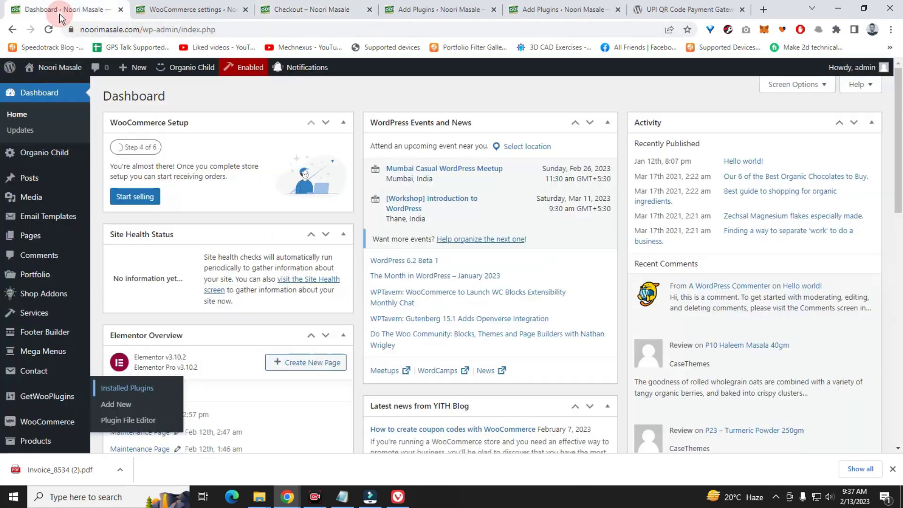
pyautogui.scroll(-4, 49, 378)
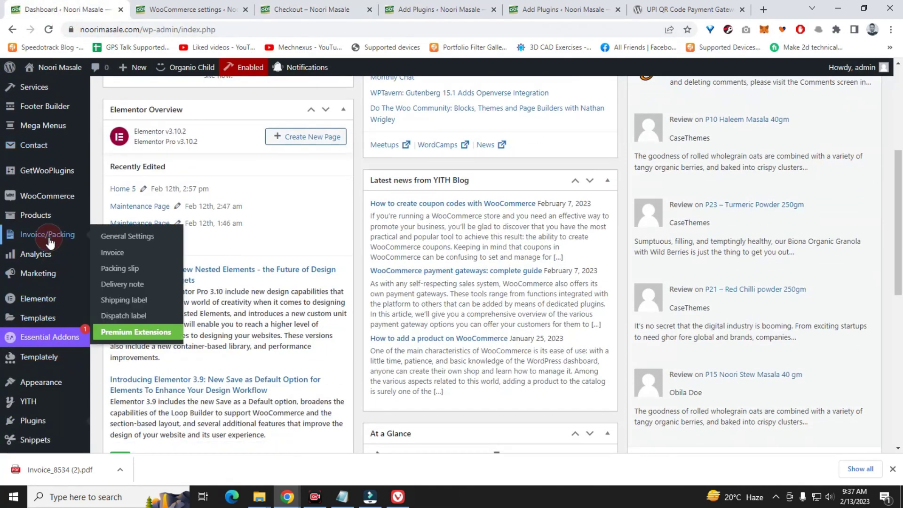
pyautogui.moveTo(54, 195)
pyautogui.click(116, 214)
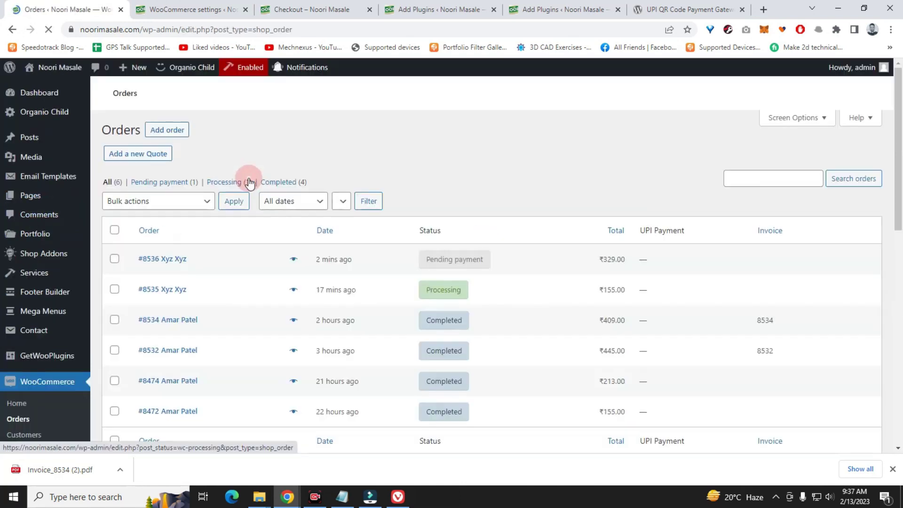
pyautogui.click(170, 264)
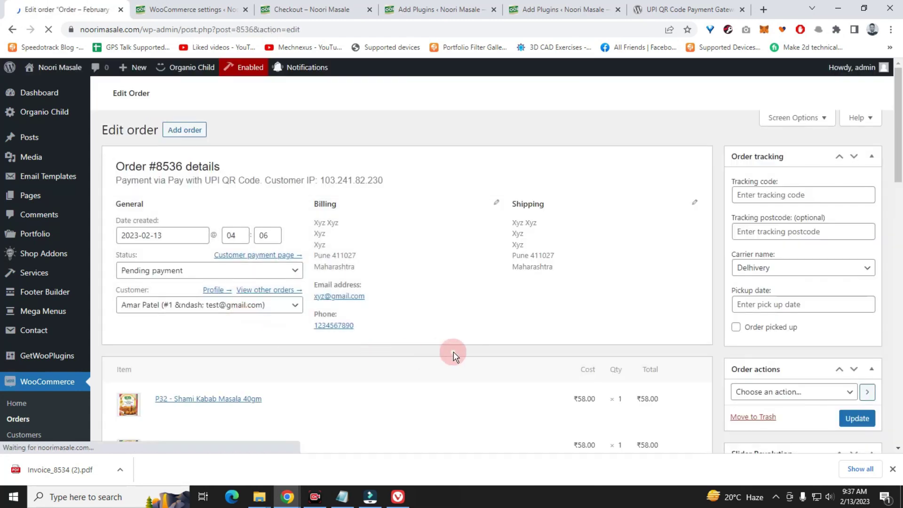
# - Examine the order's items and totals, available status options and the invoice and packing documents without changing anything
pyautogui.scroll(-6, 441, 353)
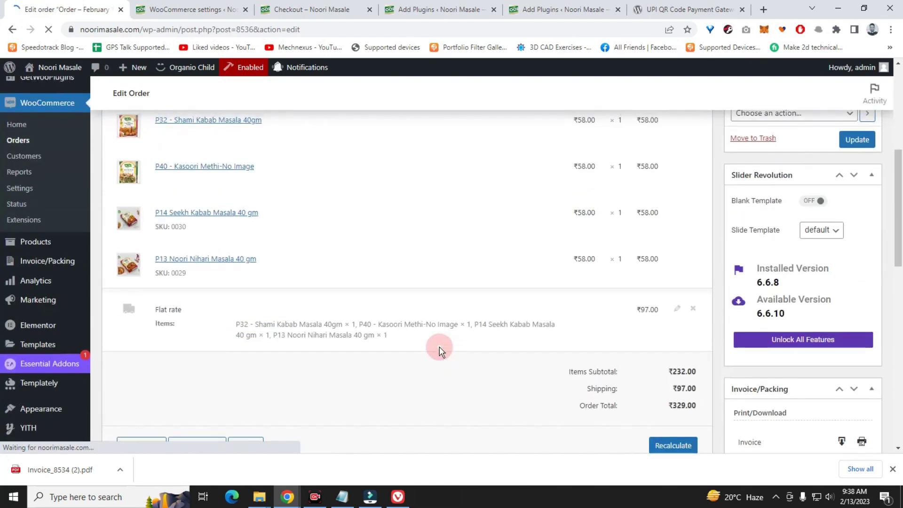
pyautogui.scroll(6, 439, 347)
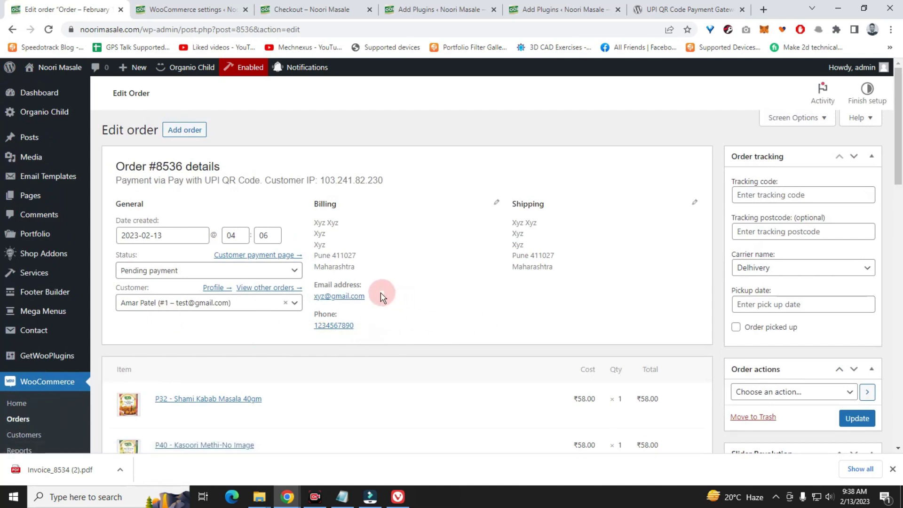
pyautogui.click(219, 271)
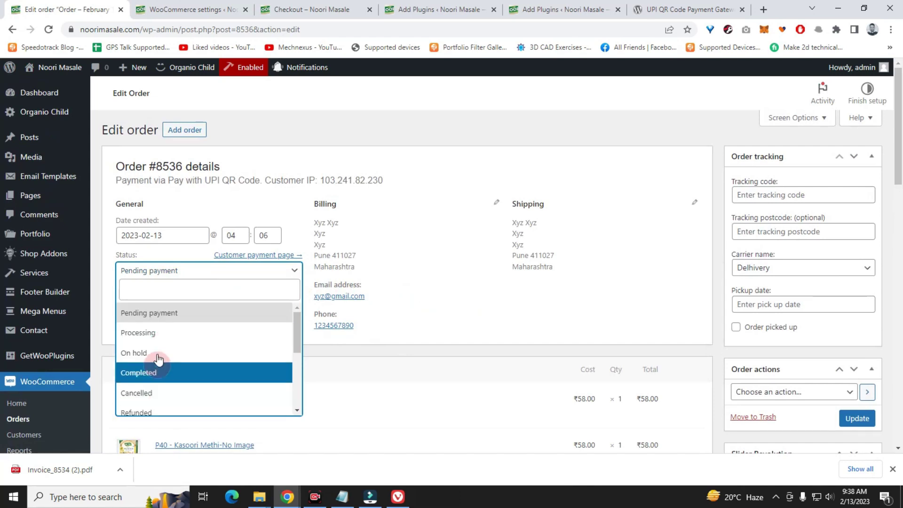
pyautogui.click(428, 321)
pyautogui.scroll(-8, 428, 321)
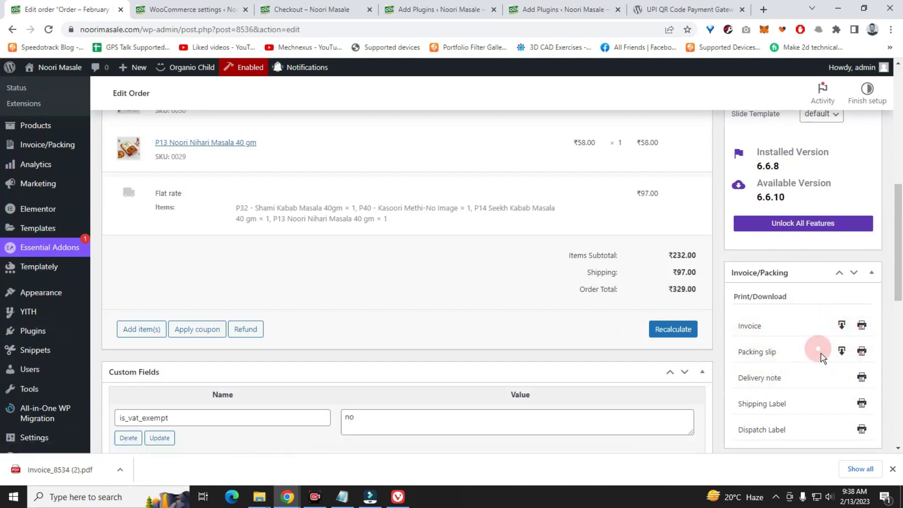
pyautogui.scroll(10, 541, 340)
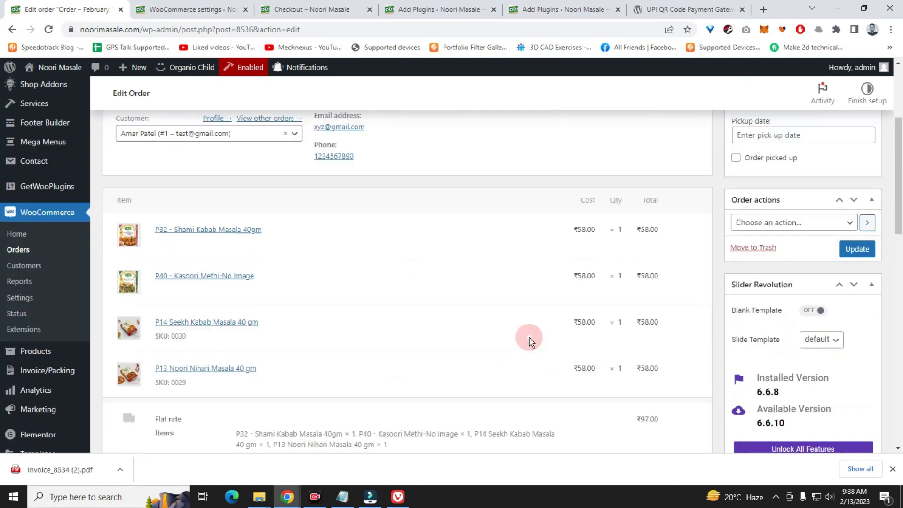